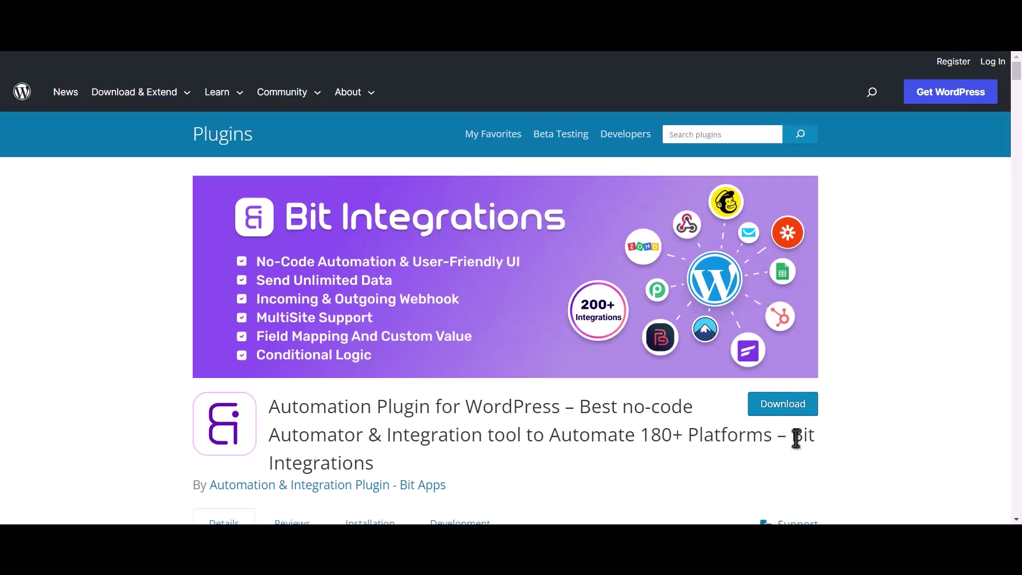
Step: Select the words 'Bit Integrations' in the plugin listing's title
{"action": "left_click_drag", "start_coordinate": [792, 436], "coordinate": [800, 453]}
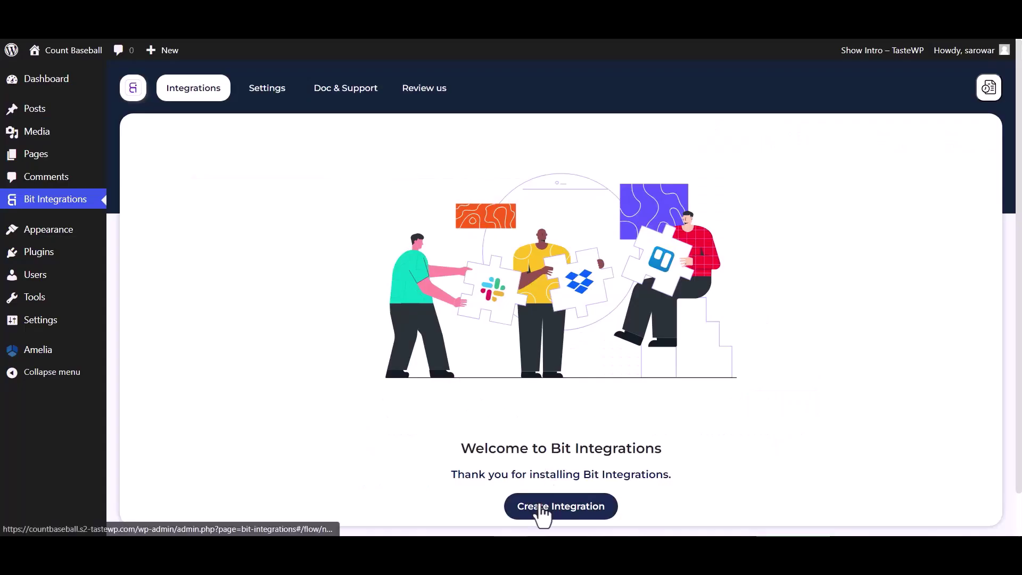
Step: Start a new integration with the Amelia trigger, copy its webhook URL and begin fetching test data
{"action": "left_click", "coordinate": [539, 508]}
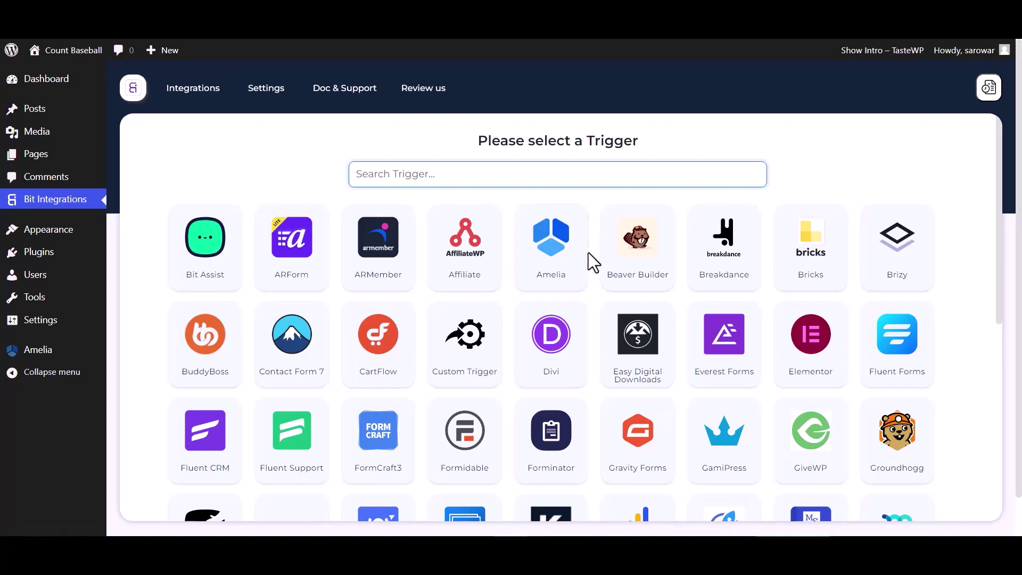
{"action": "left_click", "coordinate": [570, 270]}
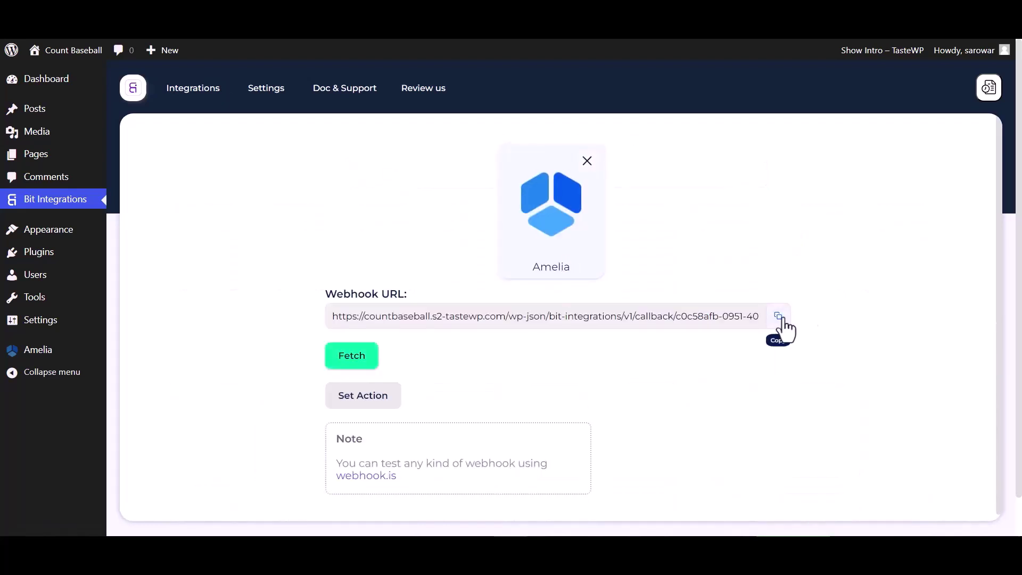
{"action": "left_click", "coordinate": [778, 316]}
{"action": "left_click", "coordinate": [364, 358]}
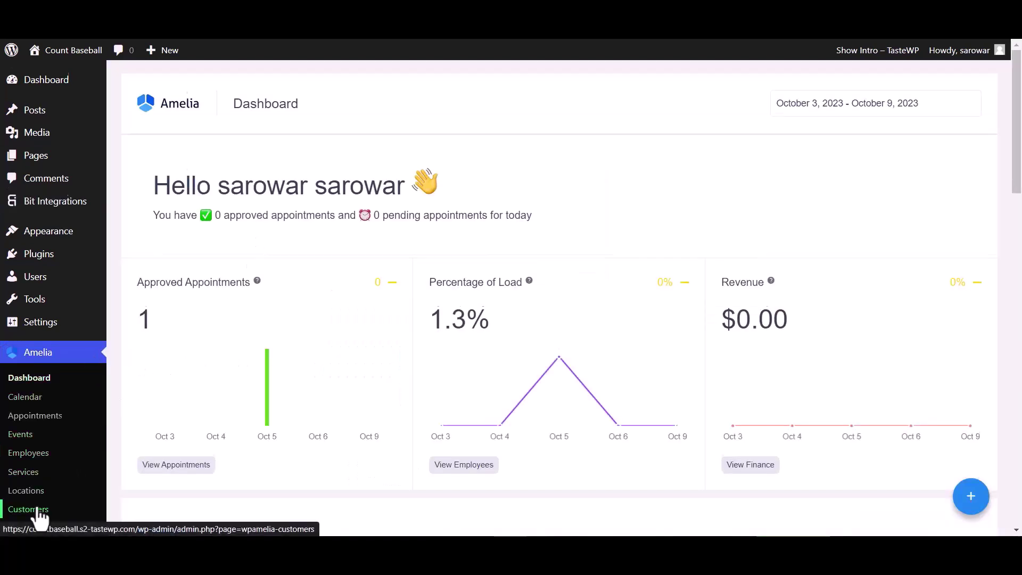
Step: Open Amelia's Web Hooks integration settings and start a new web hook
{"action": "scroll", "coordinate": [38, 511], "scroll_direction": "down", "scroll_amount": 1}
{"action": "scroll", "coordinate": [37, 511], "scroll_direction": "down", "scroll_amount": 5}
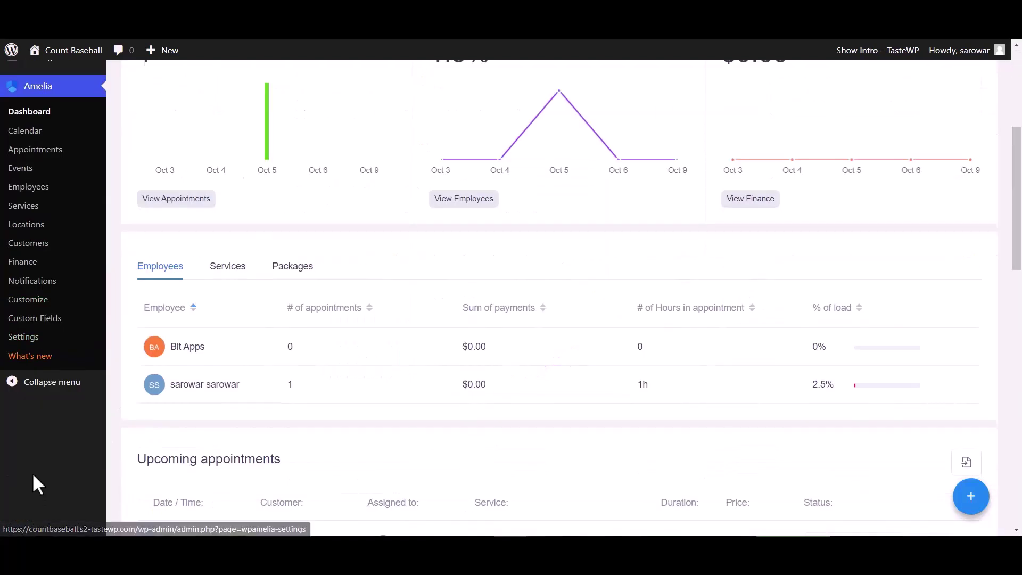
{"action": "left_click", "coordinate": [27, 337]}
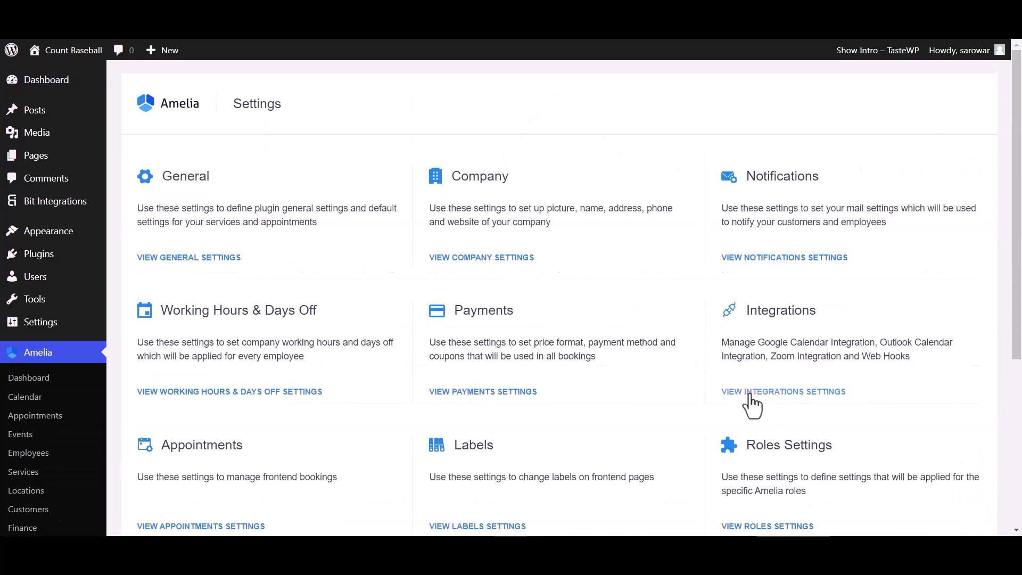
{"action": "scroll", "coordinate": [767, 394], "scroll_direction": "down", "scroll_amount": 1}
{"action": "left_click", "coordinate": [766, 328]}
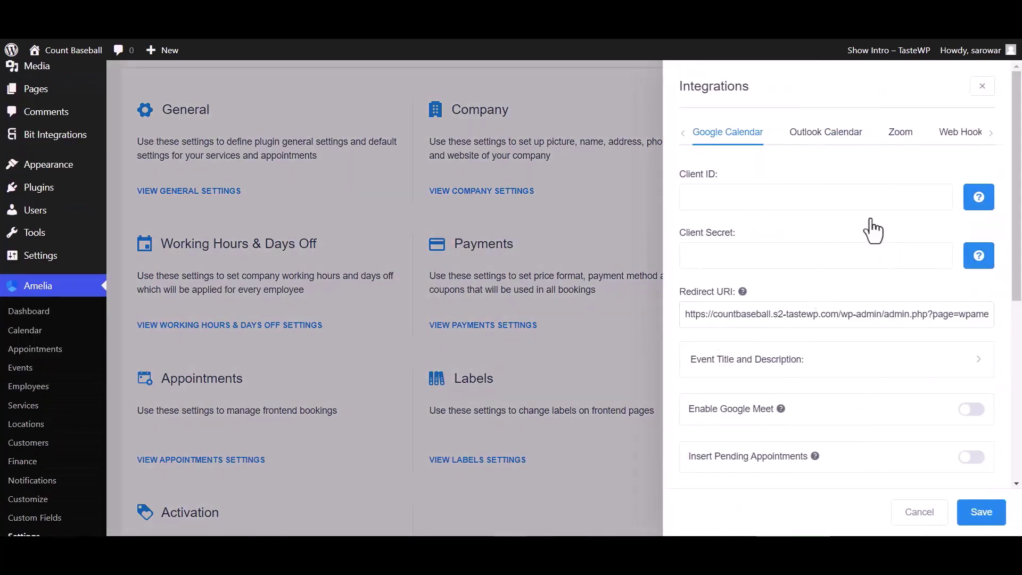
{"action": "left_click", "coordinate": [962, 139]}
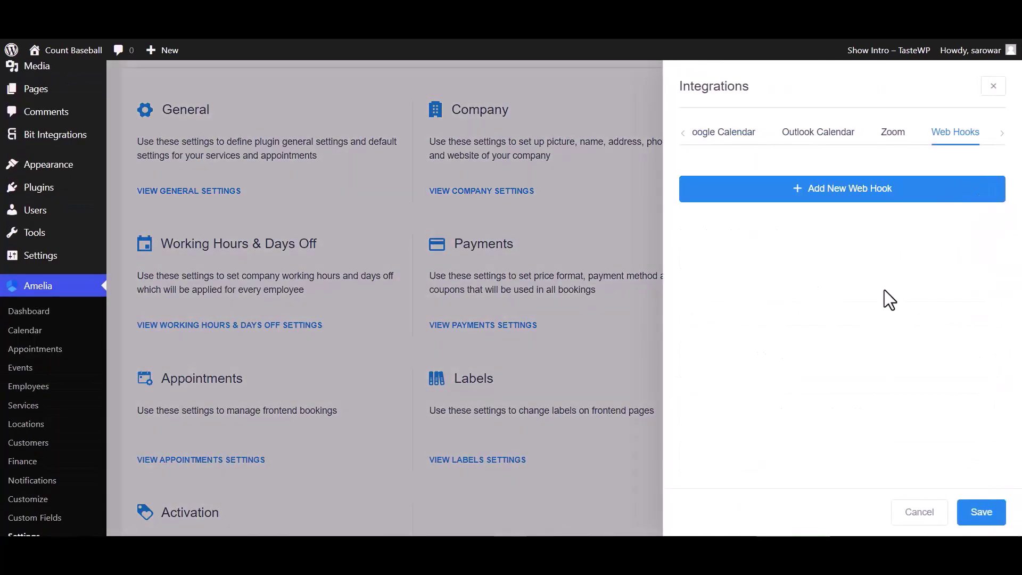
{"action": "left_click", "coordinate": [873, 188]}
Step: Save a 'Bit Integrations' web hook with the pasted URL, type Appointment, action Booking Status Changed
{"action": "left_click", "coordinate": [738, 182]}
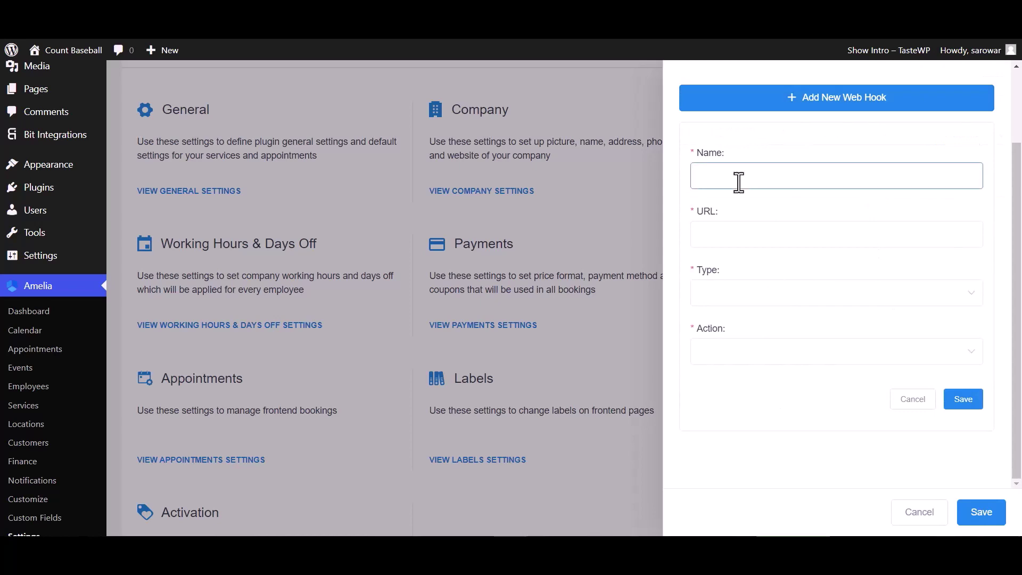
{"action": "type", "text": "Bit In"}
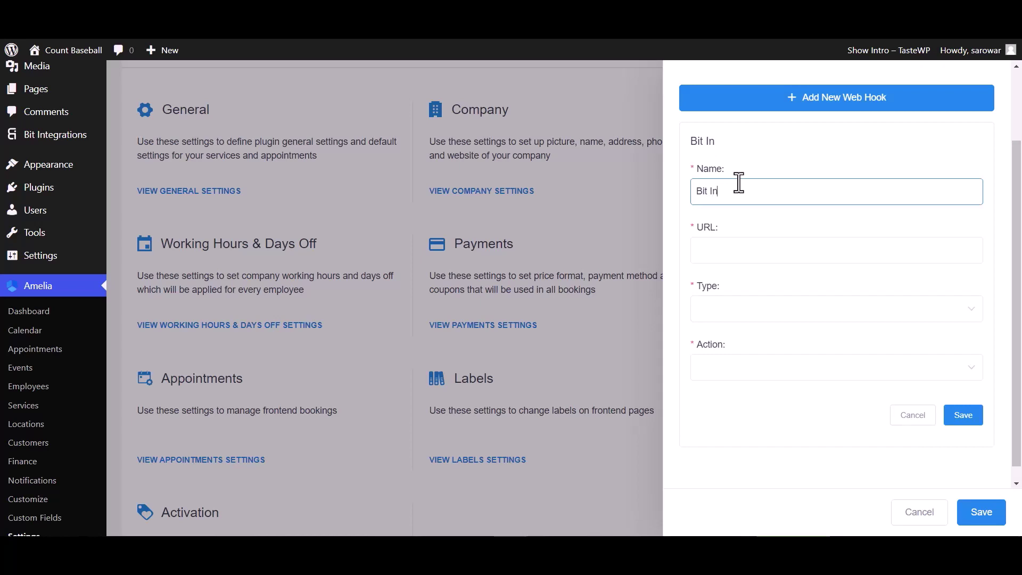
{"action": "type", "text": "tegrations"}
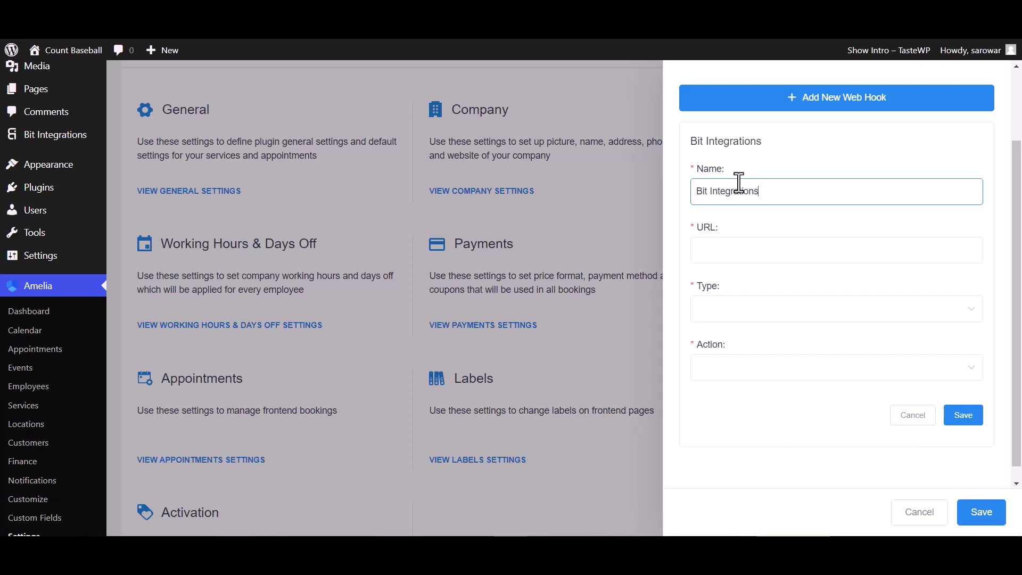
{"action": "left_click", "coordinate": [733, 252]}
{"action": "key", "text": "ctrl+v"}
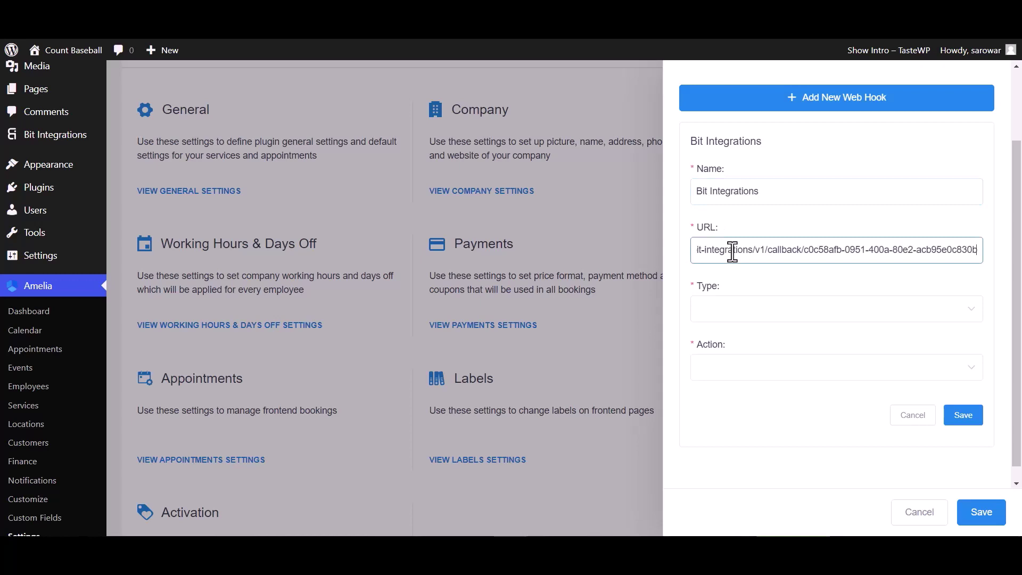
{"action": "left_click", "coordinate": [734, 311]}
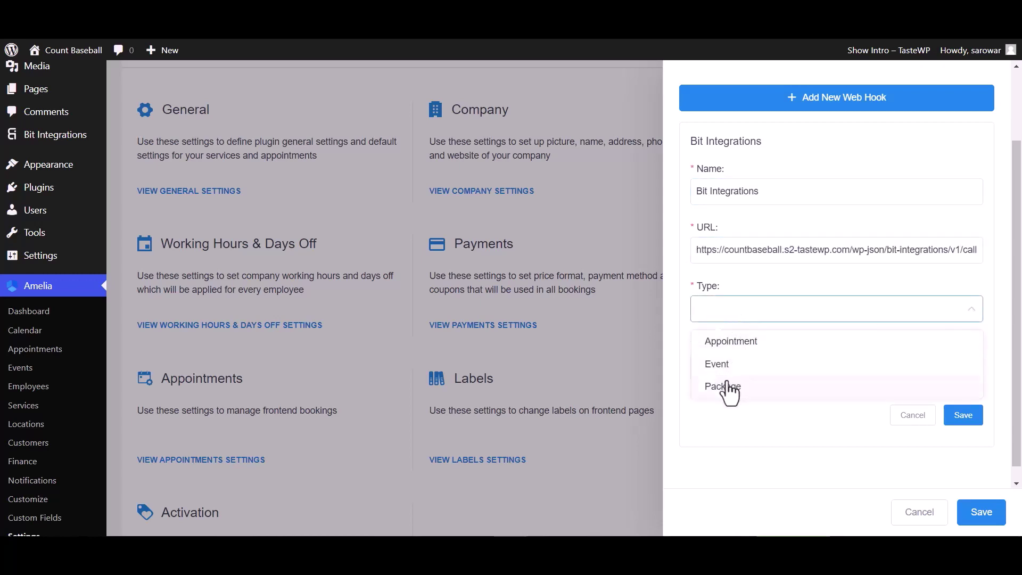
{"action": "left_click", "coordinate": [731, 343]}
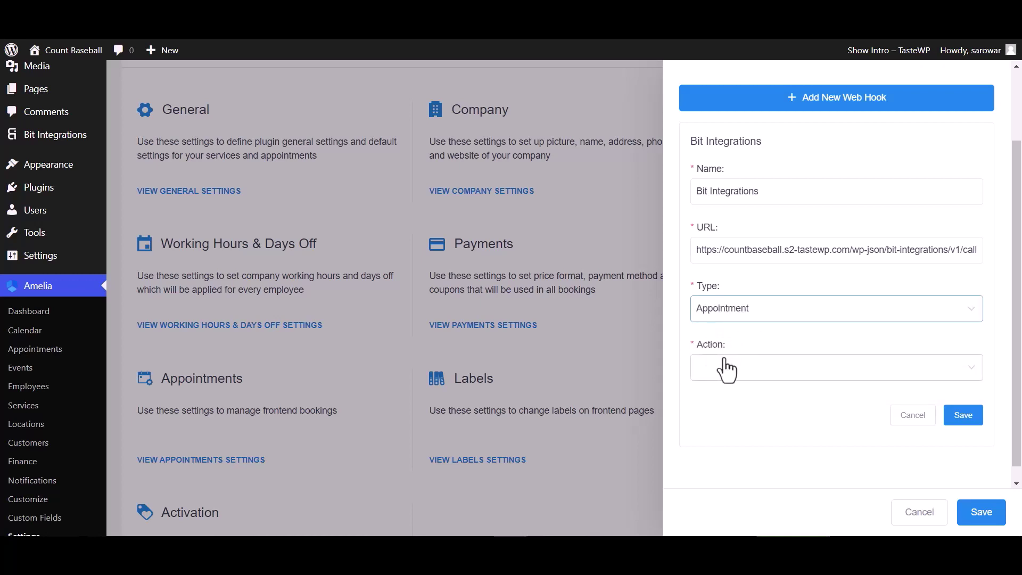
{"action": "left_click", "coordinate": [727, 370]}
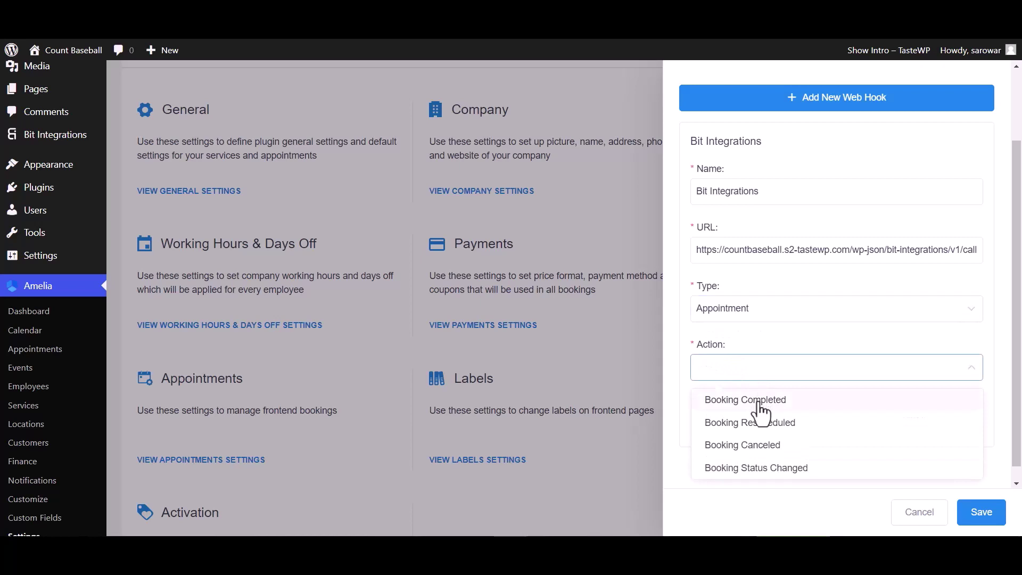
{"action": "left_click", "coordinate": [752, 468]}
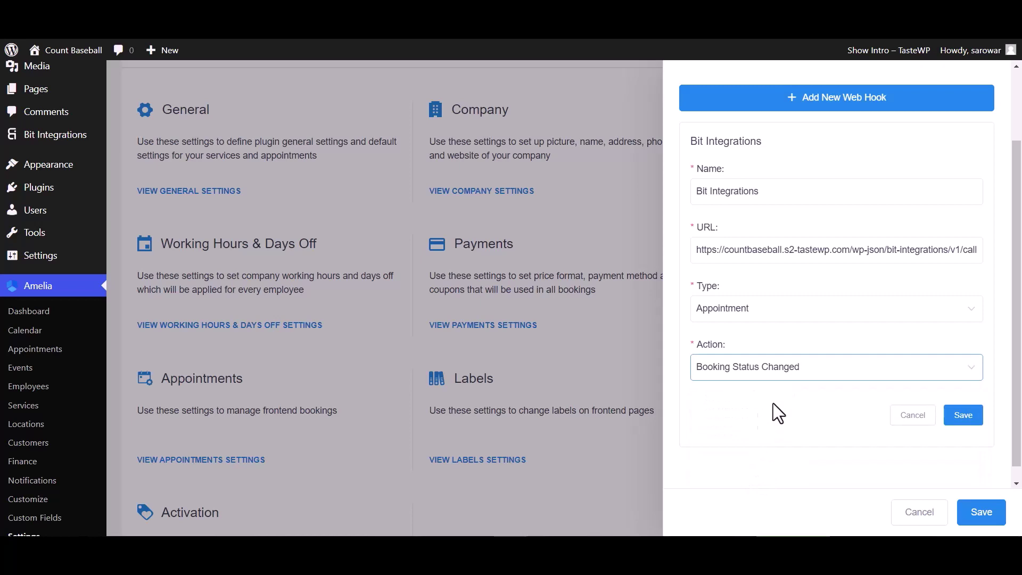
{"action": "left_click", "coordinate": [964, 416]}
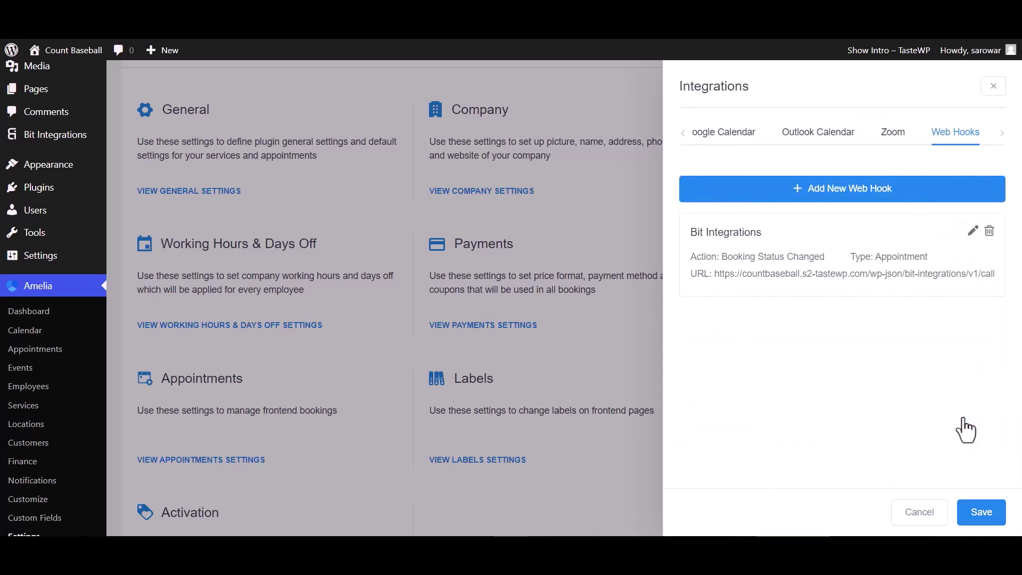
{"action": "left_click", "coordinate": [983, 513]}
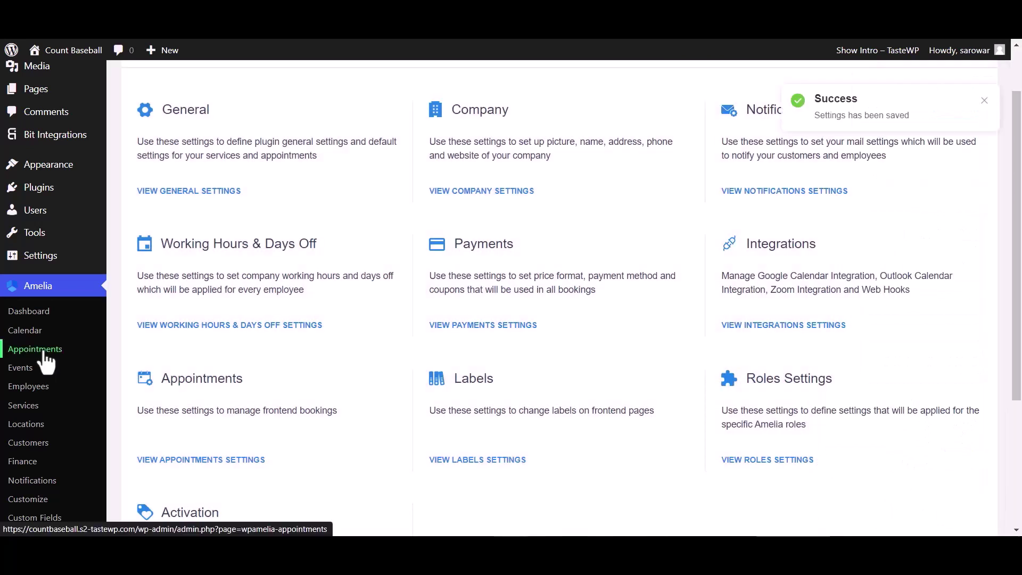
Step: Change the first appointment's status to Pending
{"action": "left_click", "coordinate": [37, 349]}
{"action": "left_click", "coordinate": [873, 331]}
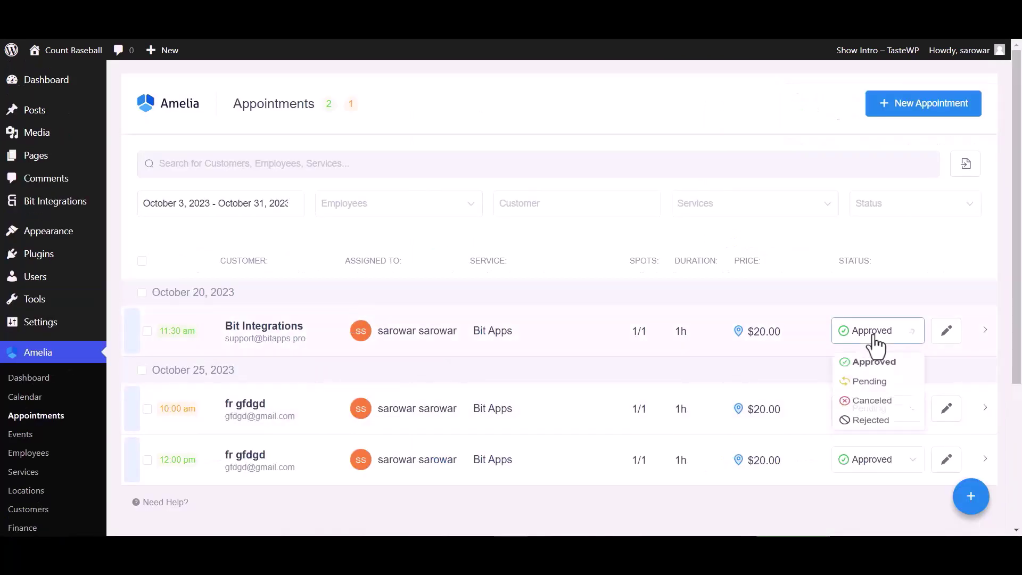
{"action": "left_click", "coordinate": [873, 388]}
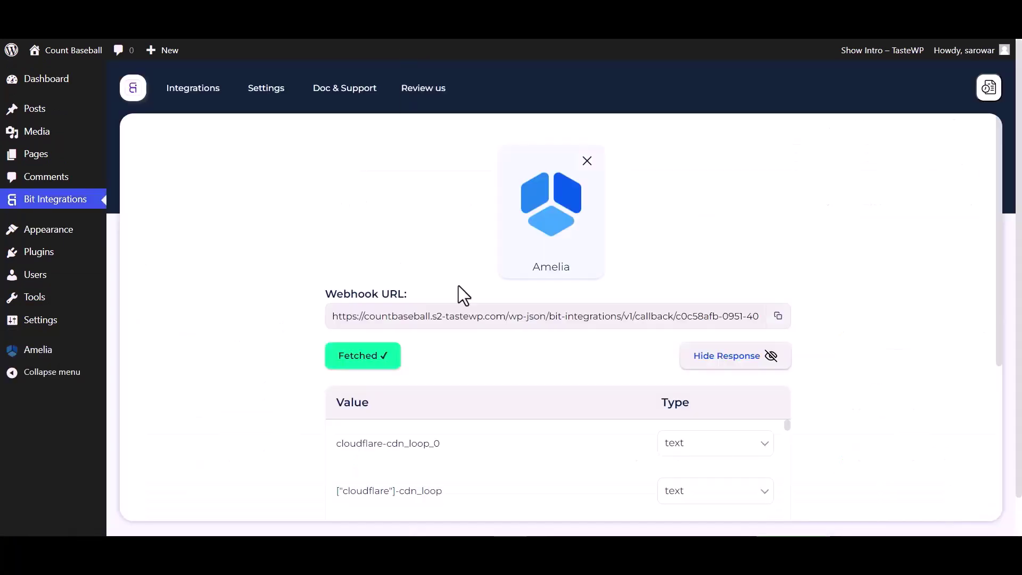
Step: Search the actions for 'mail c' and choose Mail Chimp as the flow's action
{"action": "scroll", "coordinate": [479, 330], "scroll_direction": "down", "scroll_amount": 3}
{"action": "scroll", "coordinate": [505, 353], "scroll_direction": "down", "scroll_amount": 15}
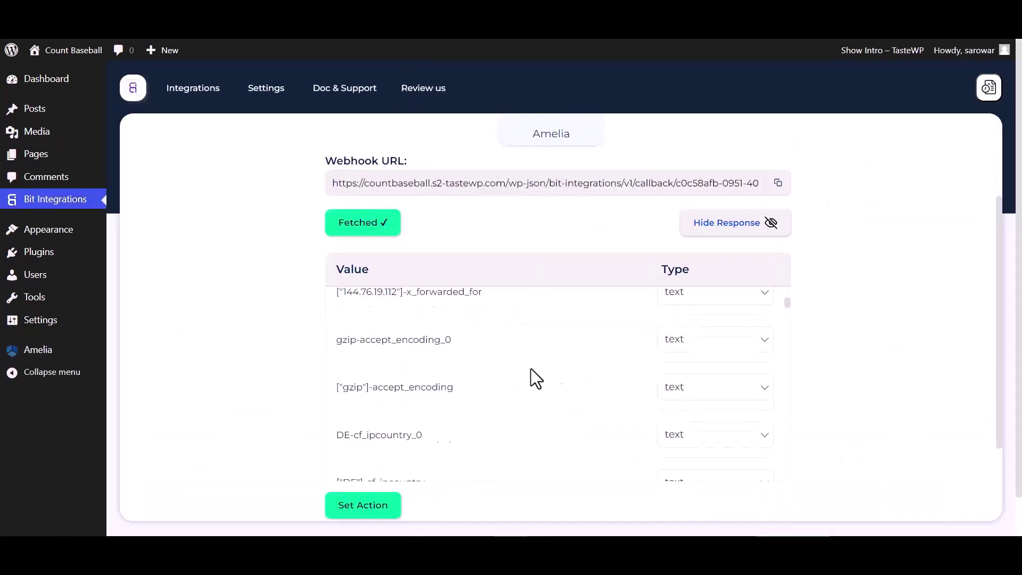
{"action": "left_click", "coordinate": [352, 512]}
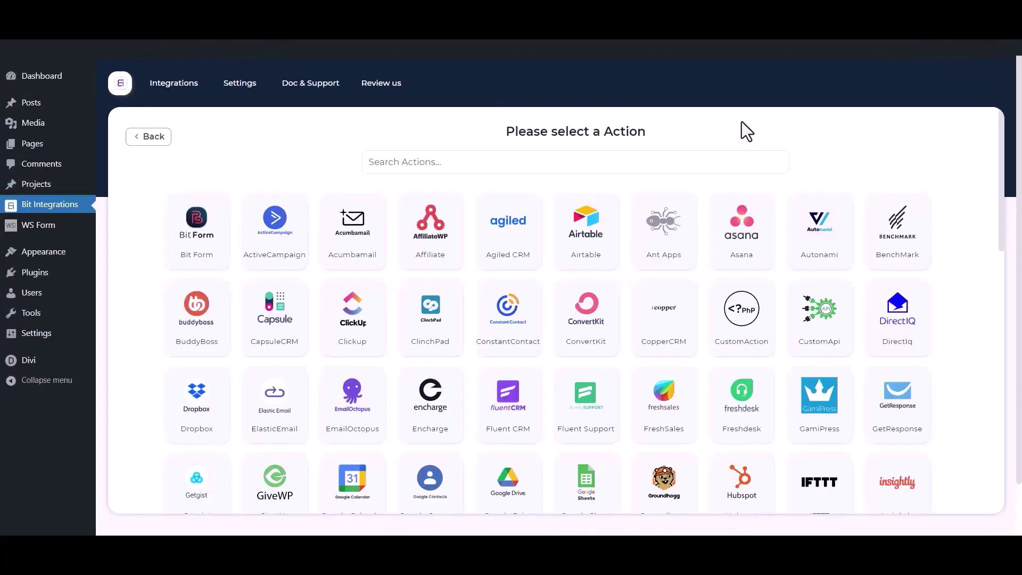
{"action": "left_click", "coordinate": [663, 159]}
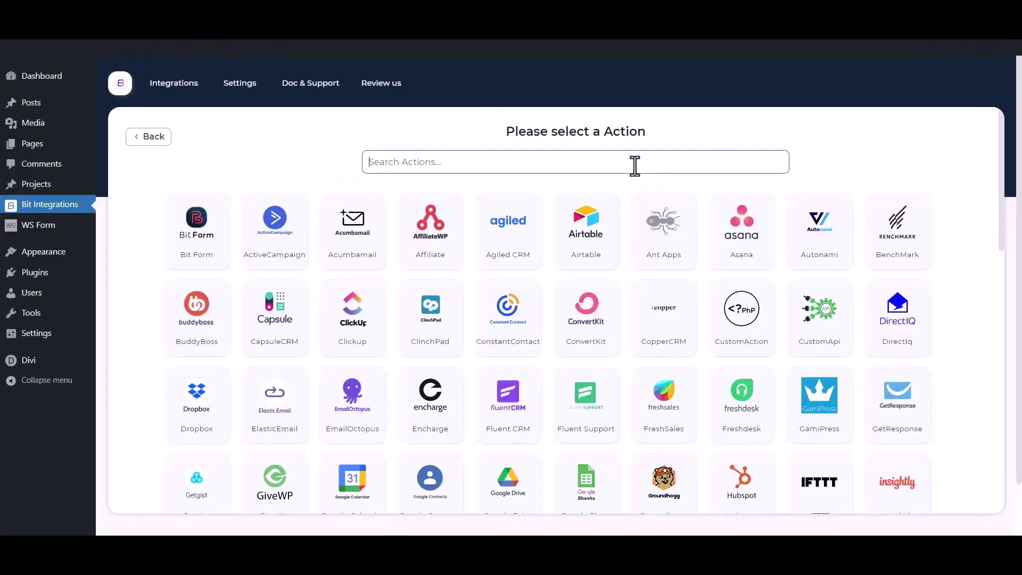
{"action": "type", "text": "mail chimp"}
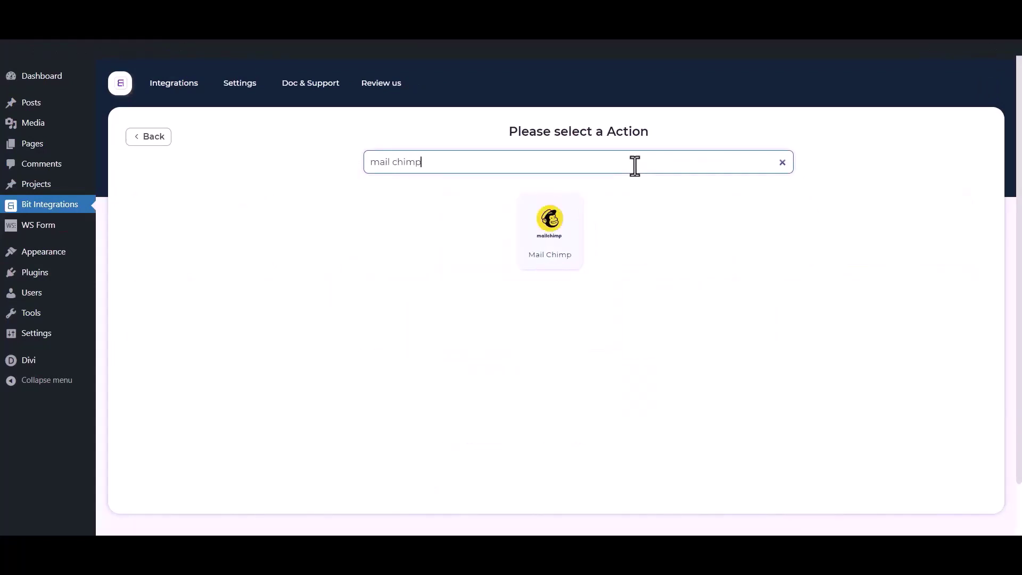
{"action": "left_click", "coordinate": [577, 236]}
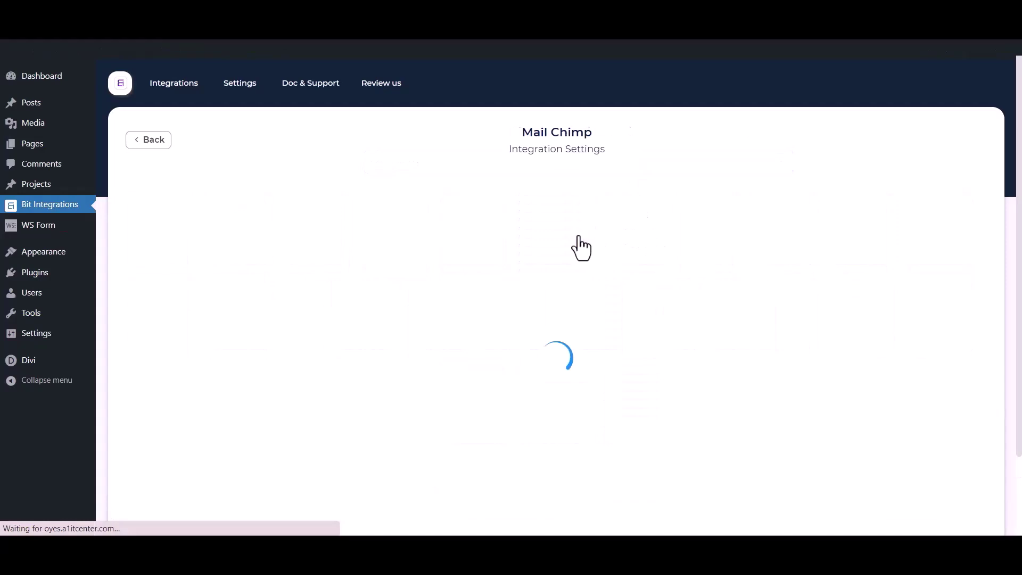
Step: Highlight the Mail Chimp Integration Name, Client id and Client secret fields
{"action": "left_click_drag", "start_coordinate": [206, 221], "coordinate": [118, 222]}
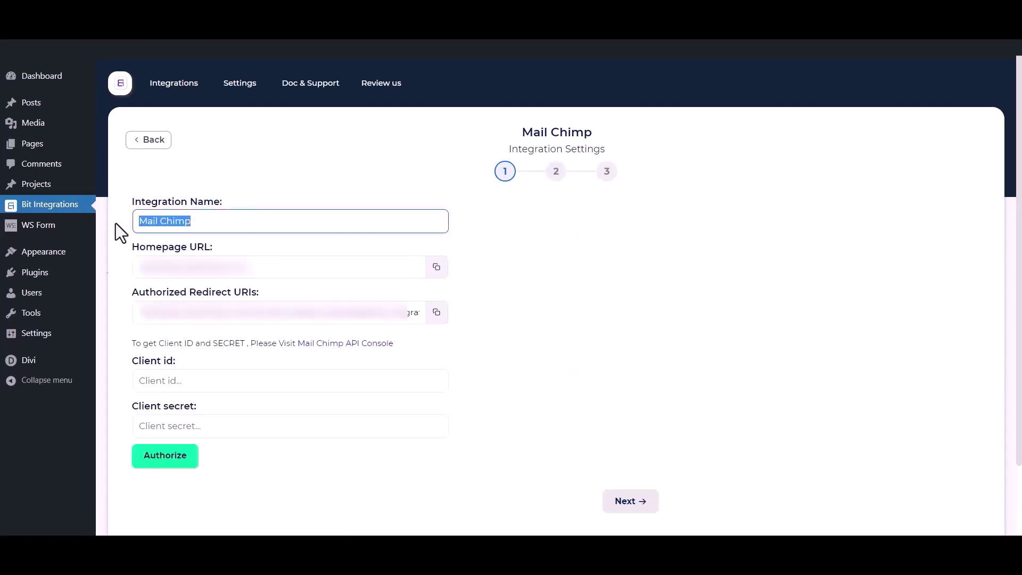
{"action": "left_click_drag", "start_coordinate": [124, 357], "coordinate": [174, 360]}
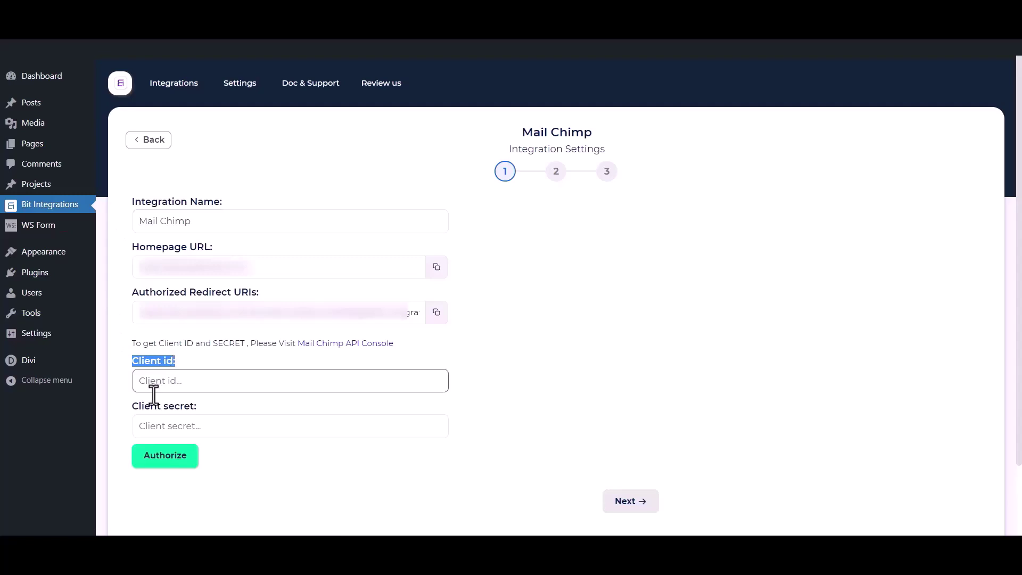
{"action": "left_click_drag", "start_coordinate": [129, 410], "coordinate": [198, 407]}
{"action": "left_click", "coordinate": [216, 353]}
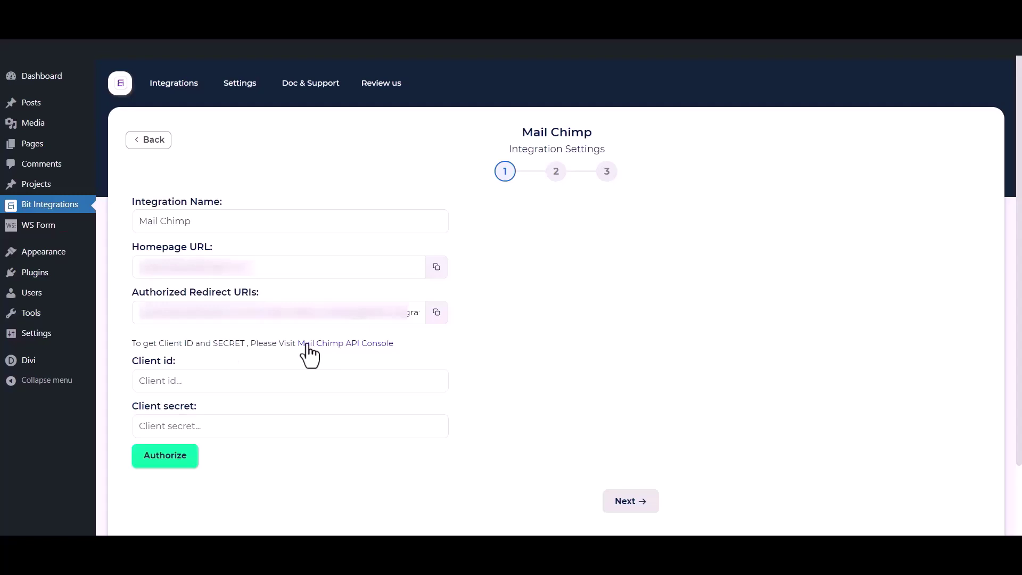
Step: From the Mail Chimp API console, register an app named Bit Integrations for organization Bit Apps
{"action": "left_click", "coordinate": [354, 344]}
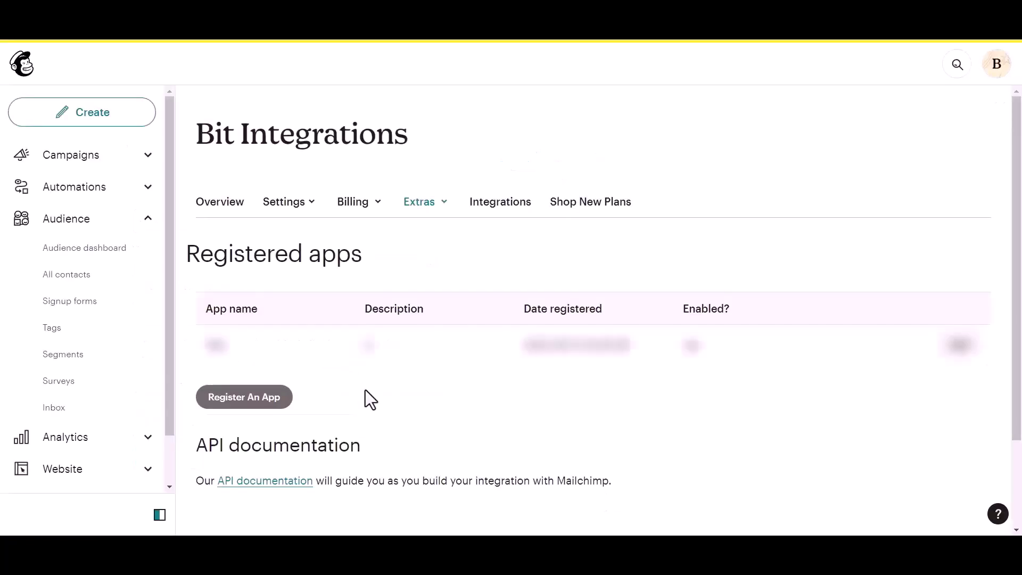
{"action": "left_click", "coordinate": [224, 403]}
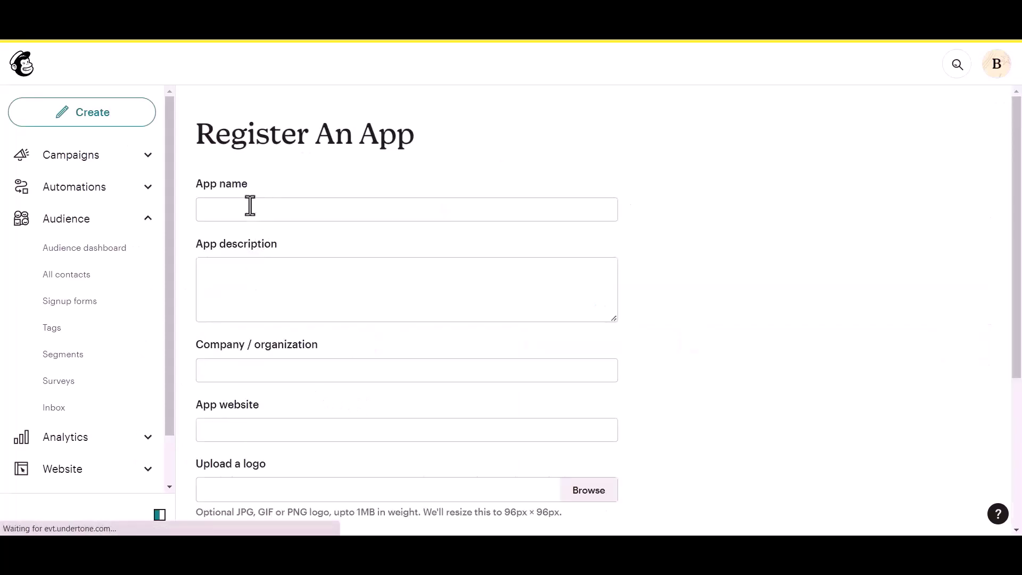
{"action": "left_click", "coordinate": [250, 205]}
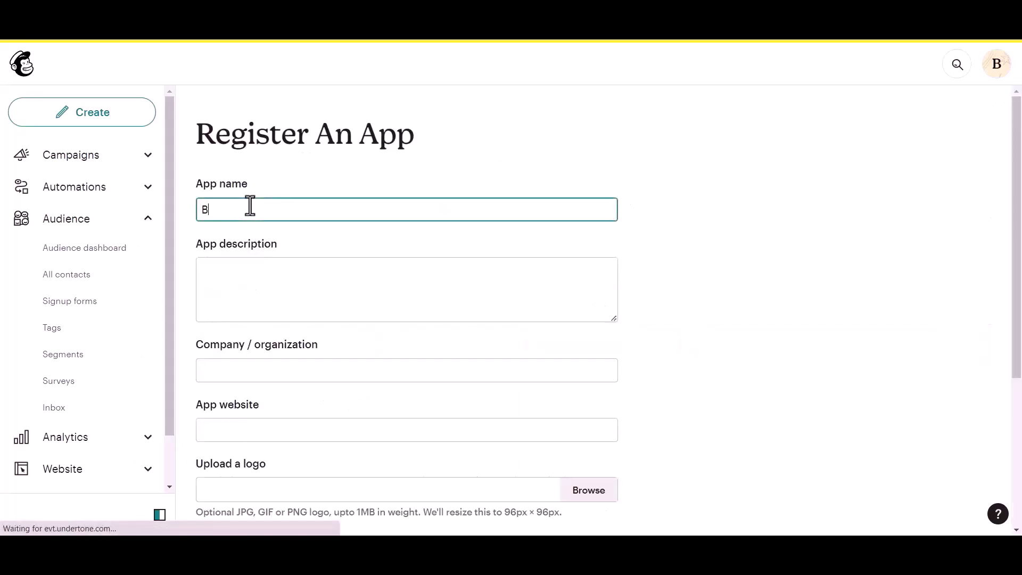
{"action": "type", "text": "Bit Integrations"}
{"action": "left_click", "coordinate": [230, 287]}
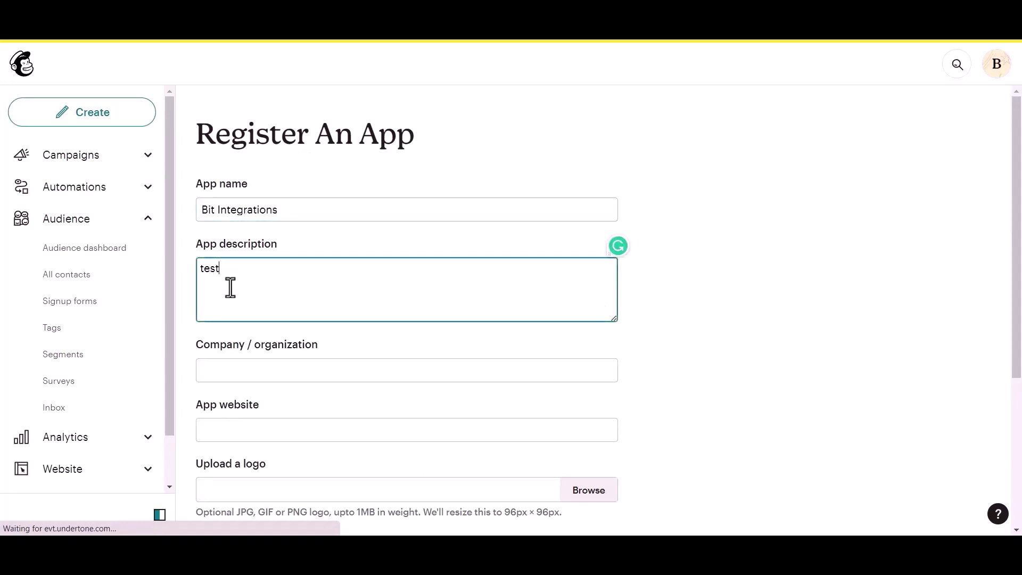
{"action": "left_click", "coordinate": [245, 377]}
{"action": "type", "text": "Bit Apps"}
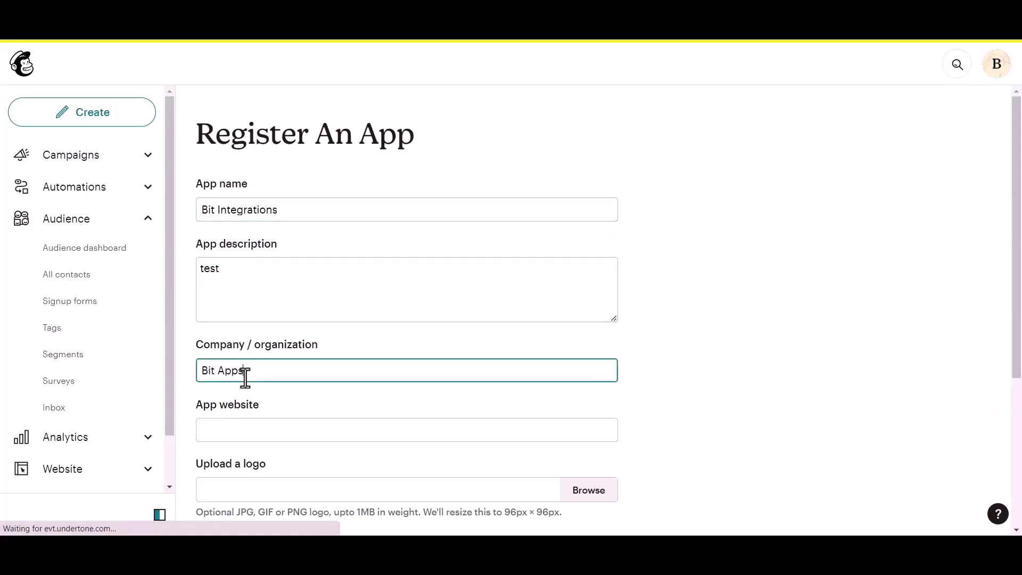
{"action": "scroll", "coordinate": [246, 377], "scroll_direction": "down", "scroll_amount": 1}
{"action": "left_click", "coordinate": [263, 369]}
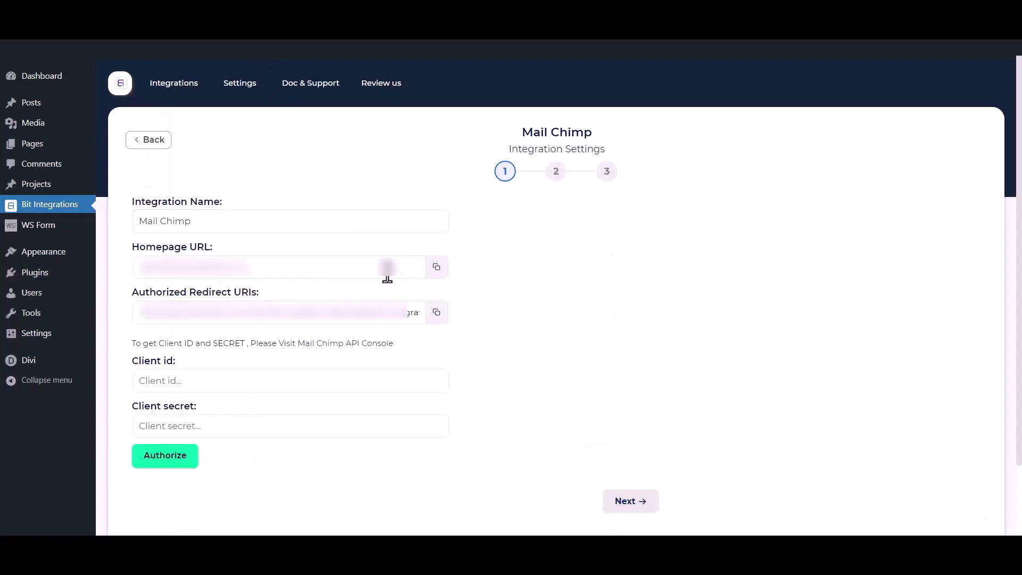
Step: Fill the app website and Redirect URI with the Bit Integrations homepage URL and redirect URI
{"action": "left_click", "coordinate": [434, 268]}
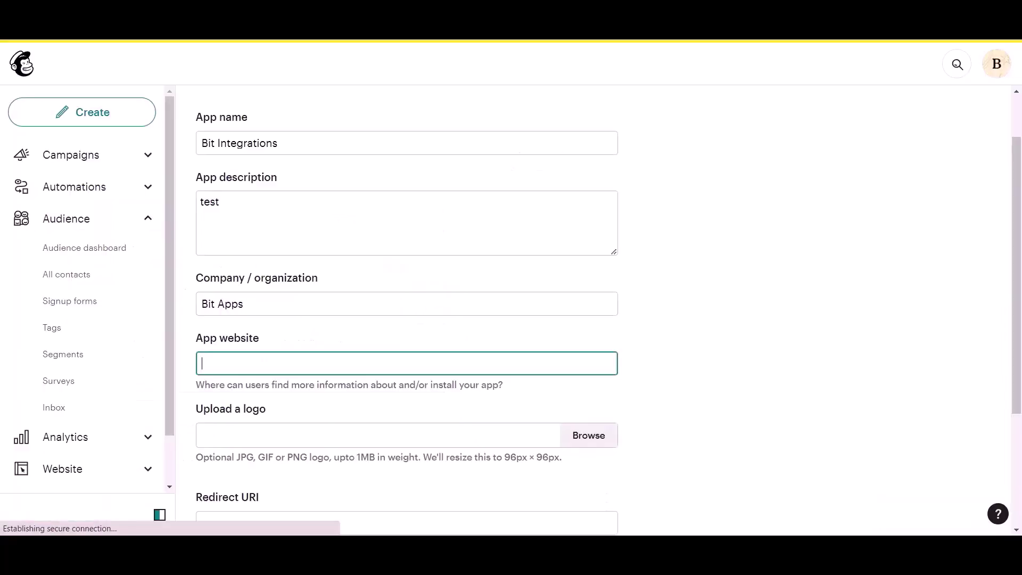
{"action": "key", "text": "ctrl+v"}
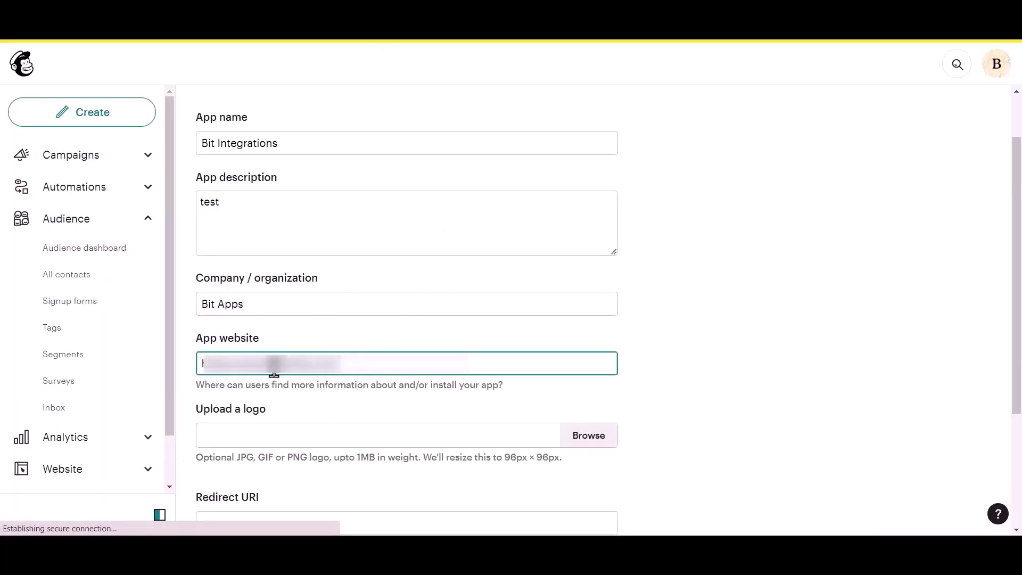
{"action": "scroll", "coordinate": [275, 371], "scroll_direction": "down", "scroll_amount": 2}
{"action": "left_click", "coordinate": [257, 391]}
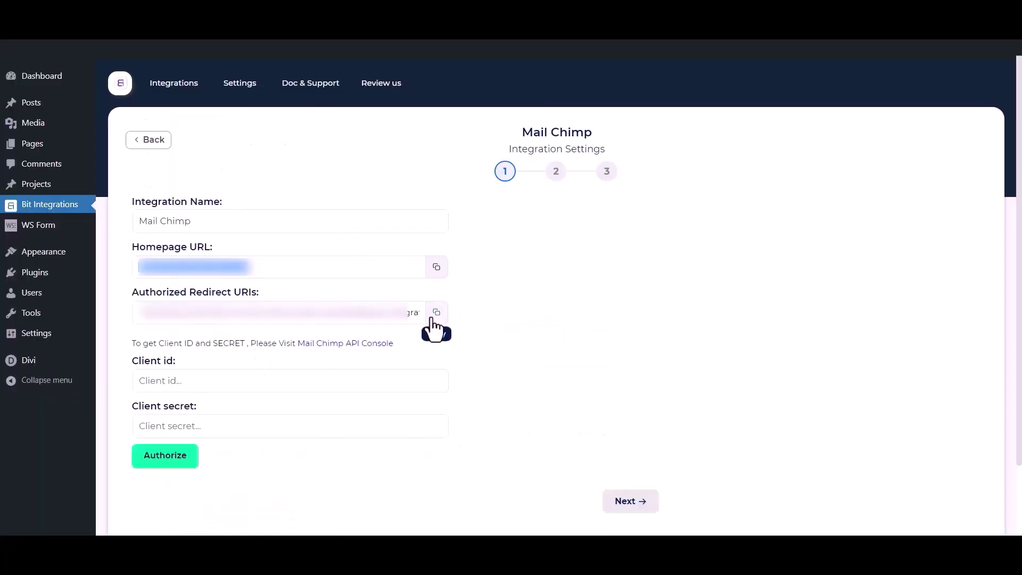
{"action": "left_click", "coordinate": [433, 317]}
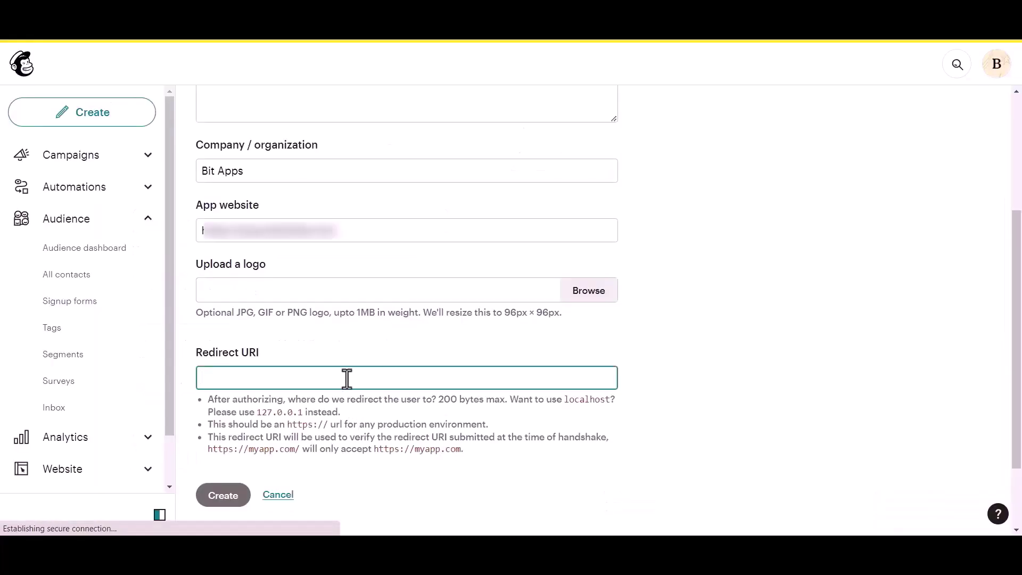
{"action": "key", "text": "ctrl+v"}
{"action": "left_click", "coordinate": [628, 337]}
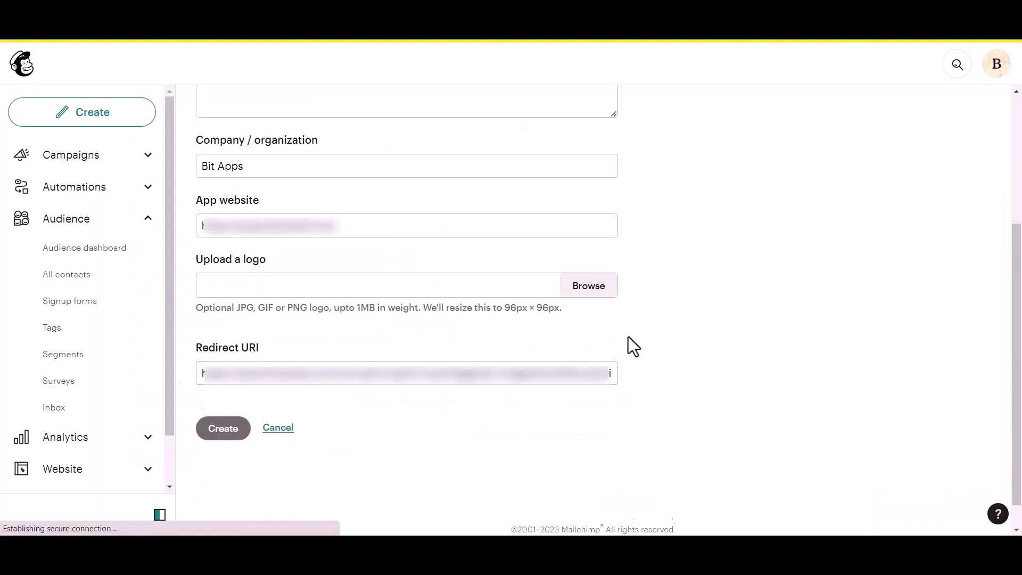
Step: Create the Mailchimp app and highlight its new client ID and client secret
{"action": "left_click", "coordinate": [224, 419]}
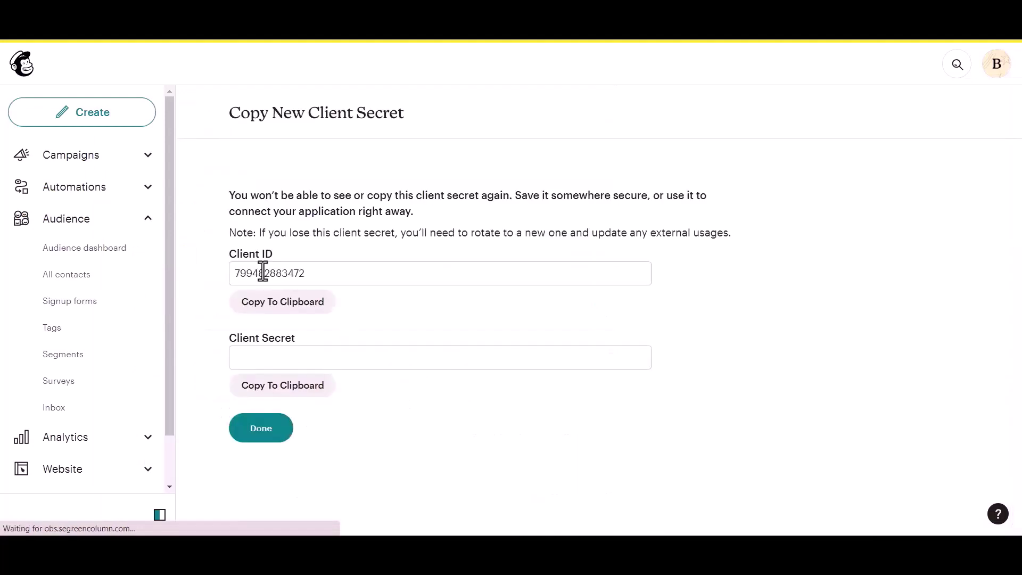
{"action": "left_click_drag", "start_coordinate": [228, 248], "coordinate": [275, 252]}
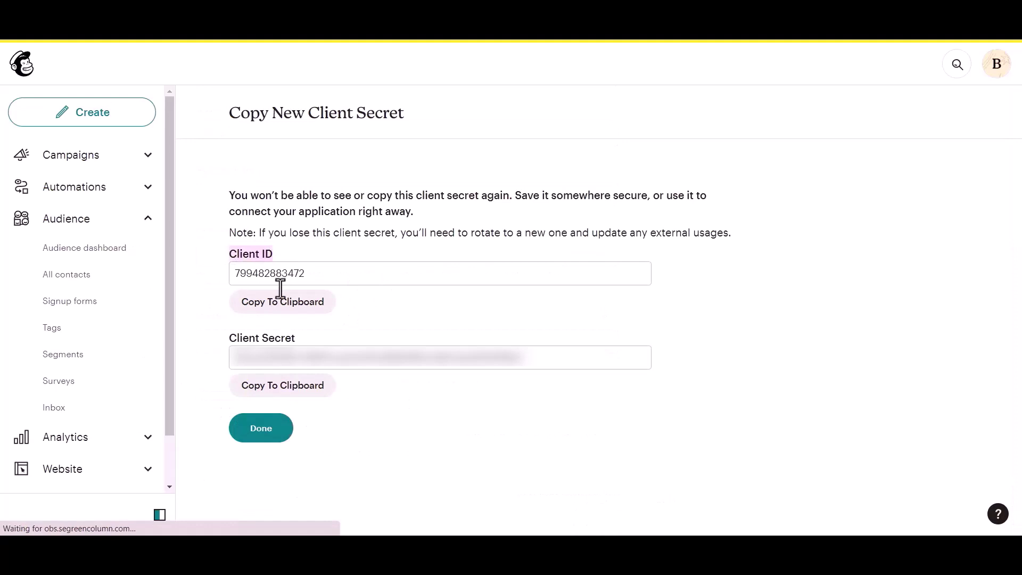
{"action": "left_click_drag", "start_coordinate": [224, 339], "coordinate": [293, 332]}
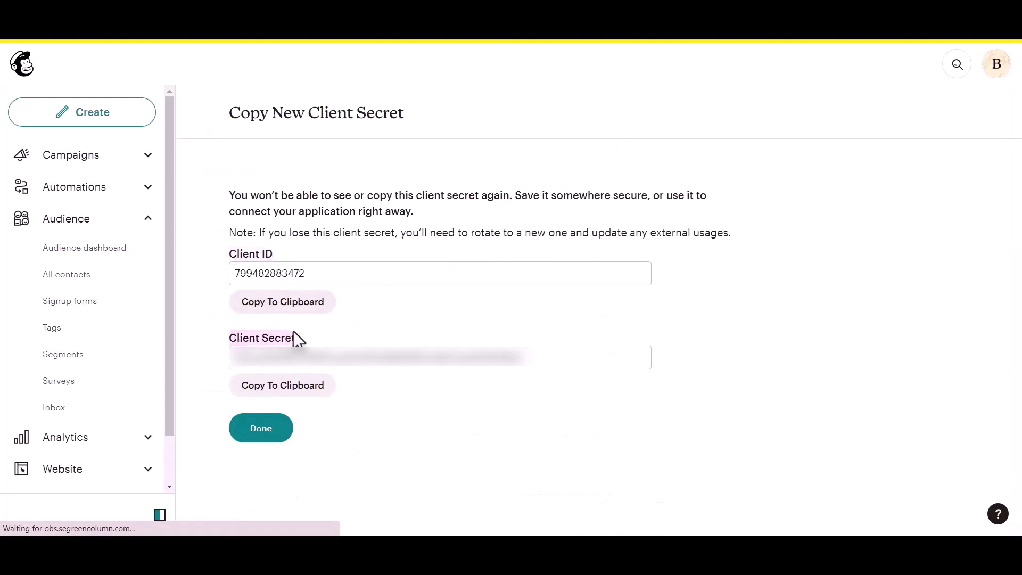
{"action": "left_click", "coordinate": [320, 335]}
Step: Paste the Mailchimp client ID into the Bit Integrations Client id field
{"action": "left_click", "coordinate": [313, 319]}
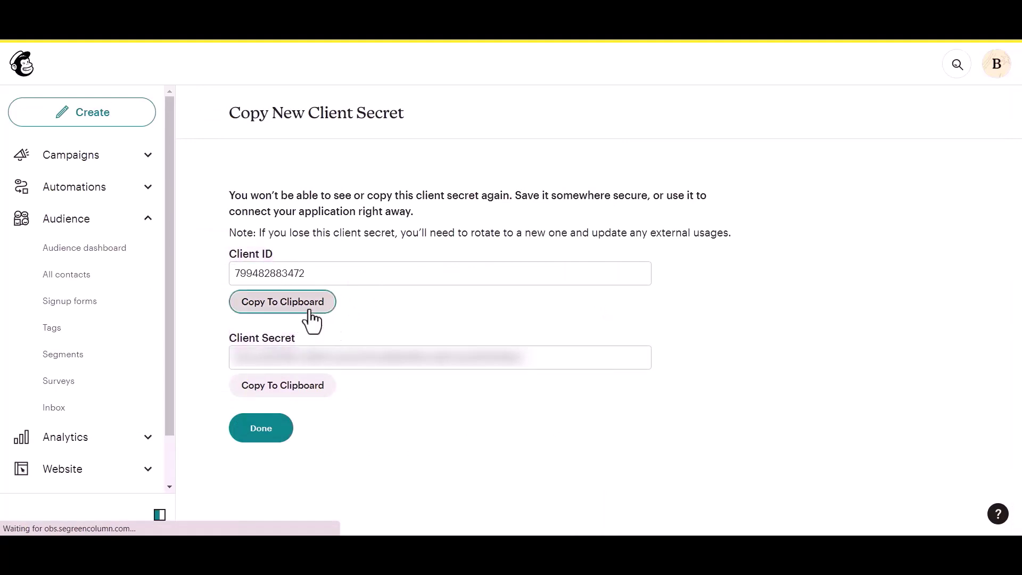
{"action": "key", "text": "ctrl+Tab"}
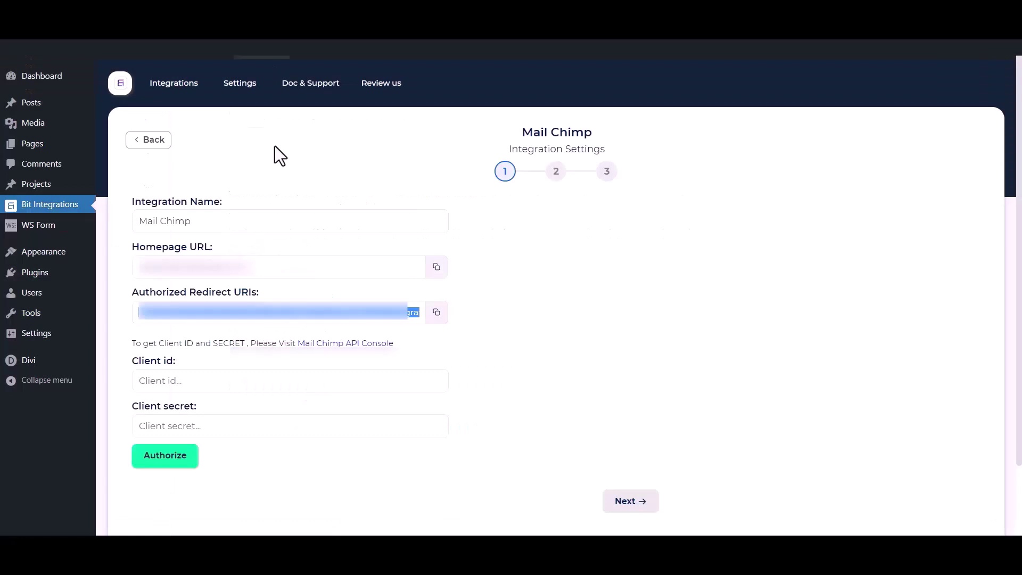
{"action": "left_click", "coordinate": [271, 391]}
{"action": "key", "text": "ctrl+v"}
Step: Paste the client secret into the Client secret field and start authorizing Mailchimp
{"action": "key", "text": "ctrl+Tab"}
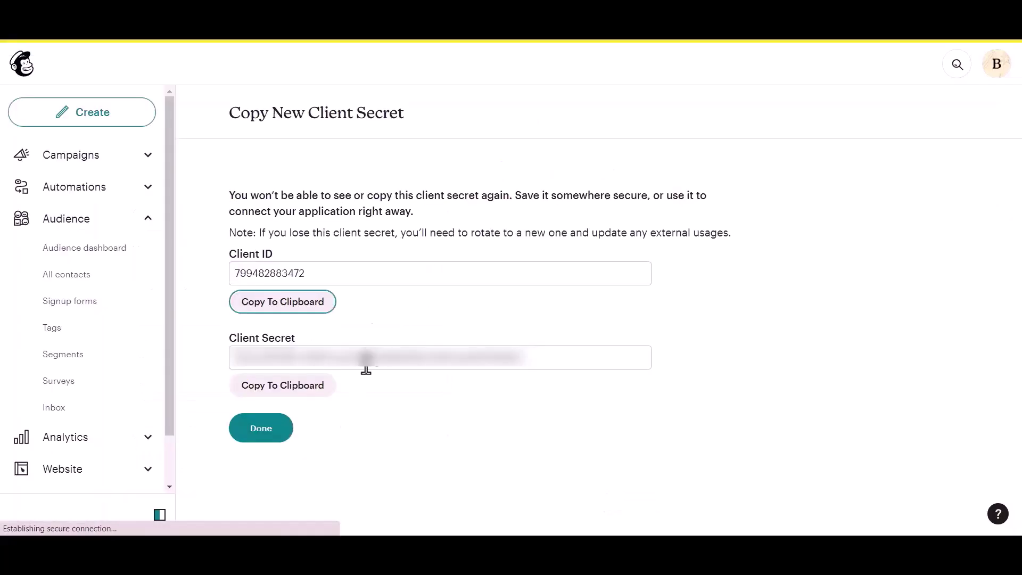
{"action": "left_click", "coordinate": [282, 387]}
{"action": "key", "text": "ctrl+Tab"}
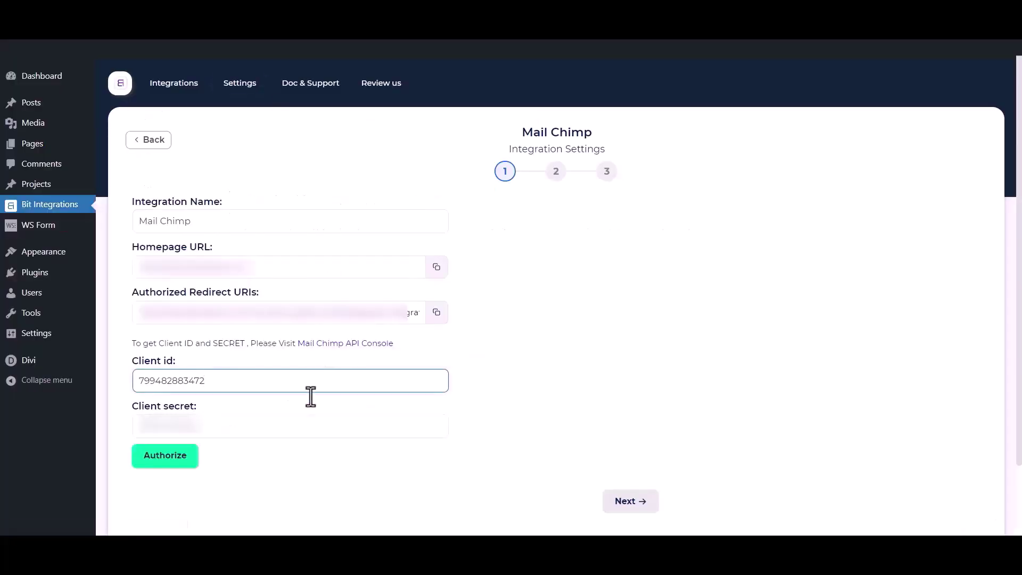
{"action": "left_click", "coordinate": [281, 424]}
{"action": "key", "text": "ctrl+v"}
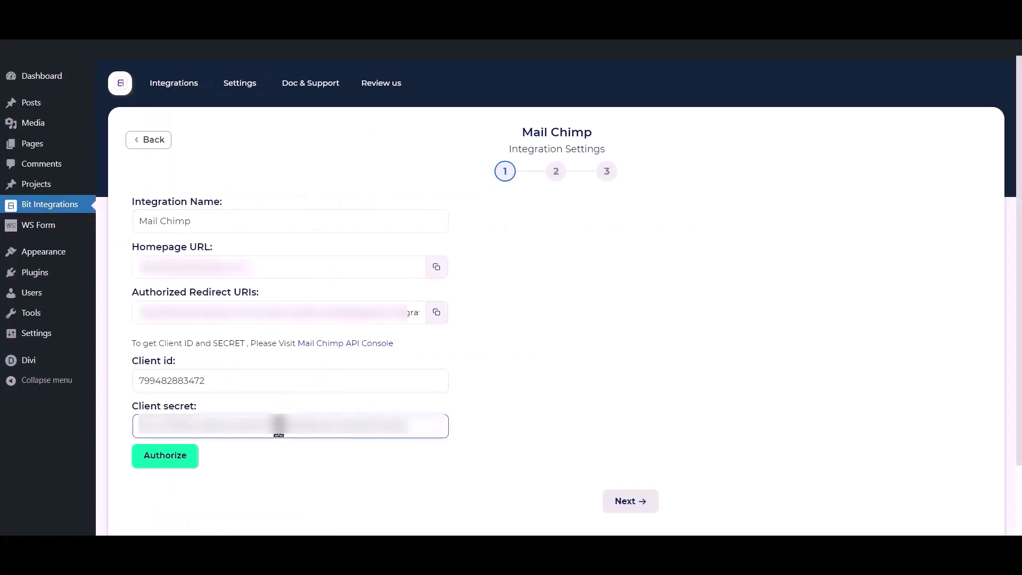
{"action": "left_click", "coordinate": [292, 491]}
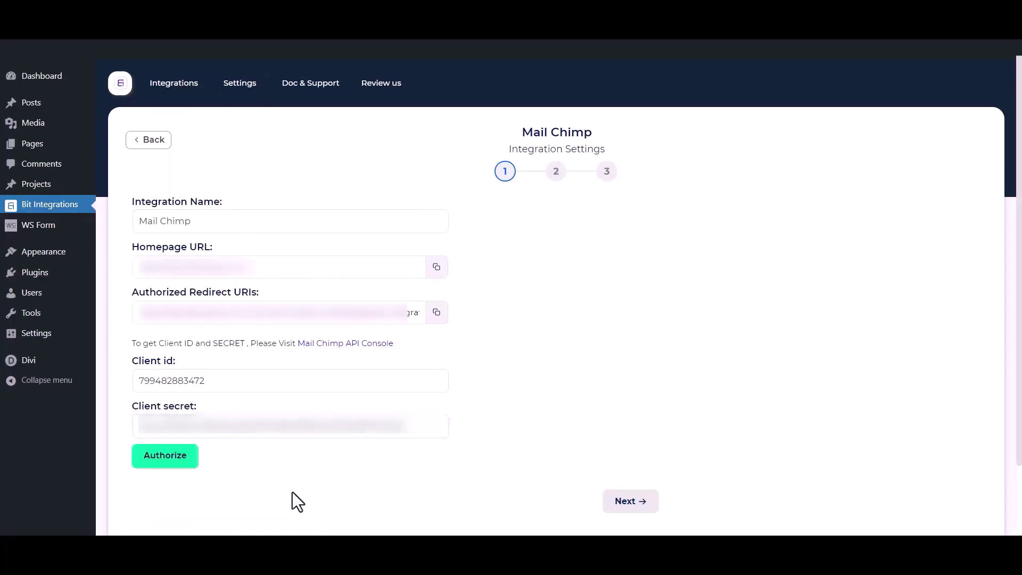
{"action": "left_click", "coordinate": [177, 468]}
Step: Log in to Mailchimp and allow Bit Integrations to access the account
{"action": "left_click", "coordinate": [77, 423]}
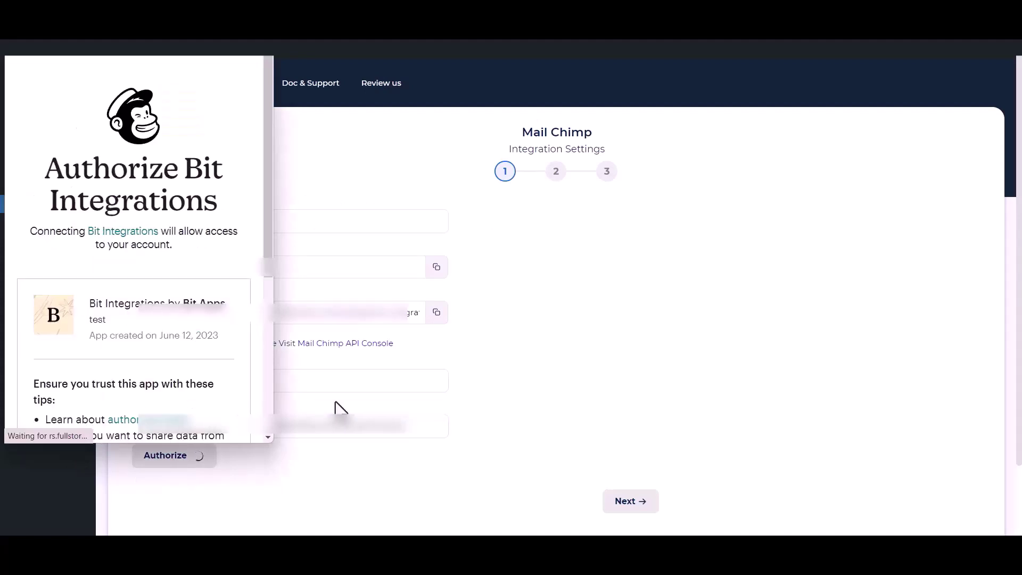
{"action": "scroll", "coordinate": [114, 332], "scroll_direction": "down", "scroll_amount": 4}
{"action": "scroll", "coordinate": [115, 332], "scroll_direction": "down", "scroll_amount": 1}
{"action": "left_click", "coordinate": [34, 404]}
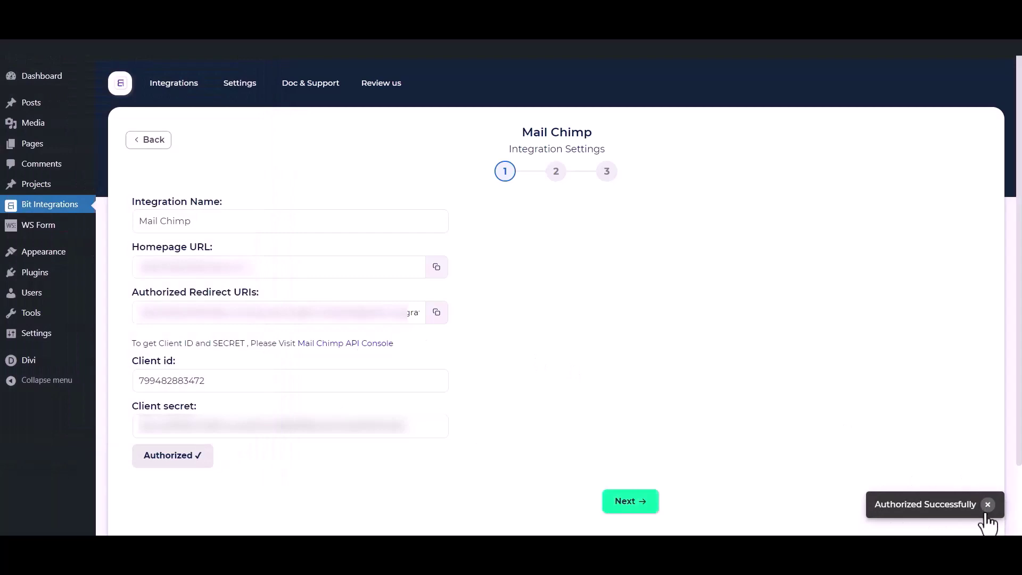
Step: Choose the Bit Integrations audience list and add tags Tag - 1, Tag - 2 and Tag - 3
{"action": "left_click", "coordinate": [636, 510]}
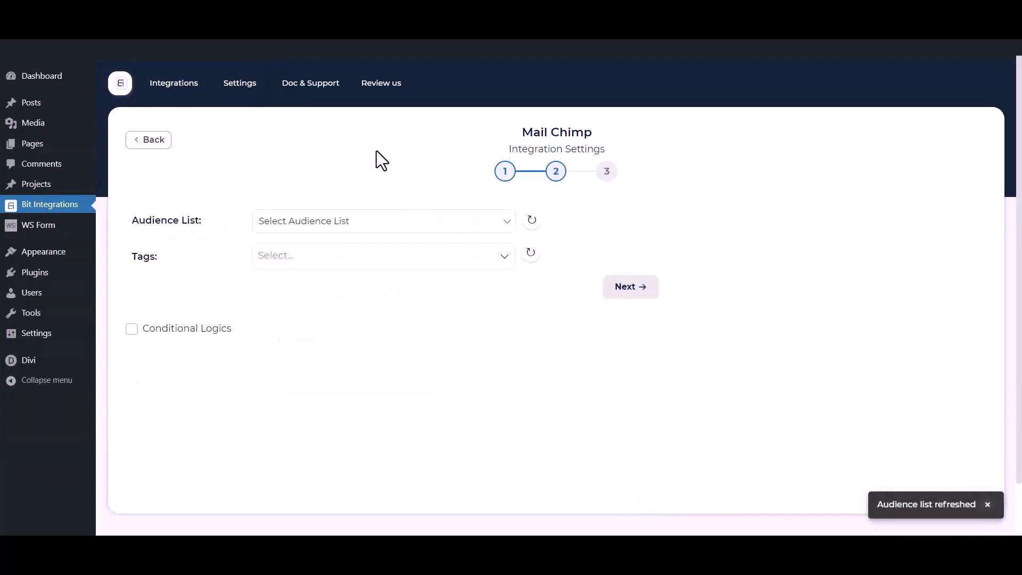
{"action": "left_click", "coordinate": [327, 219]}
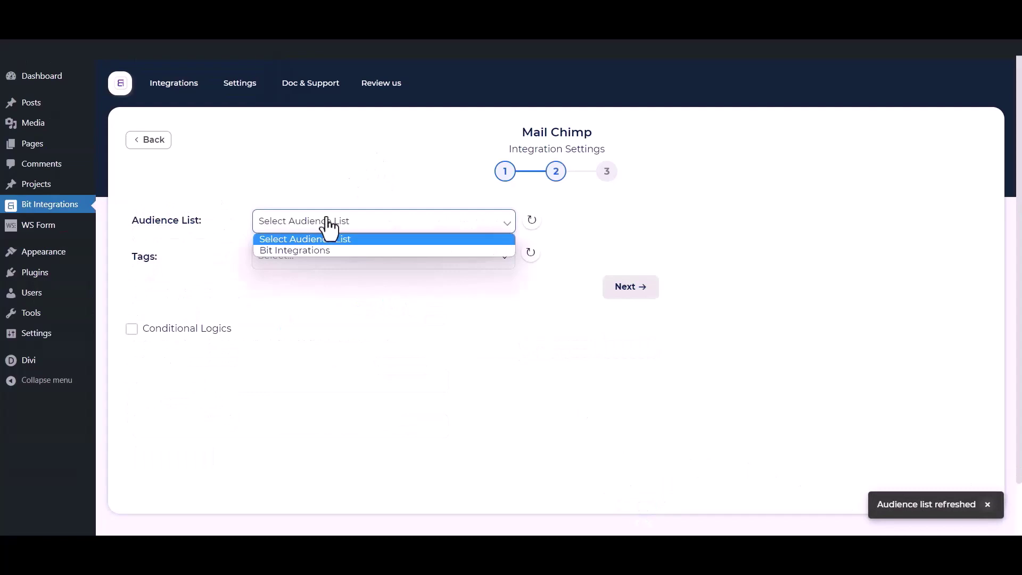
{"action": "left_click", "coordinate": [307, 250]}
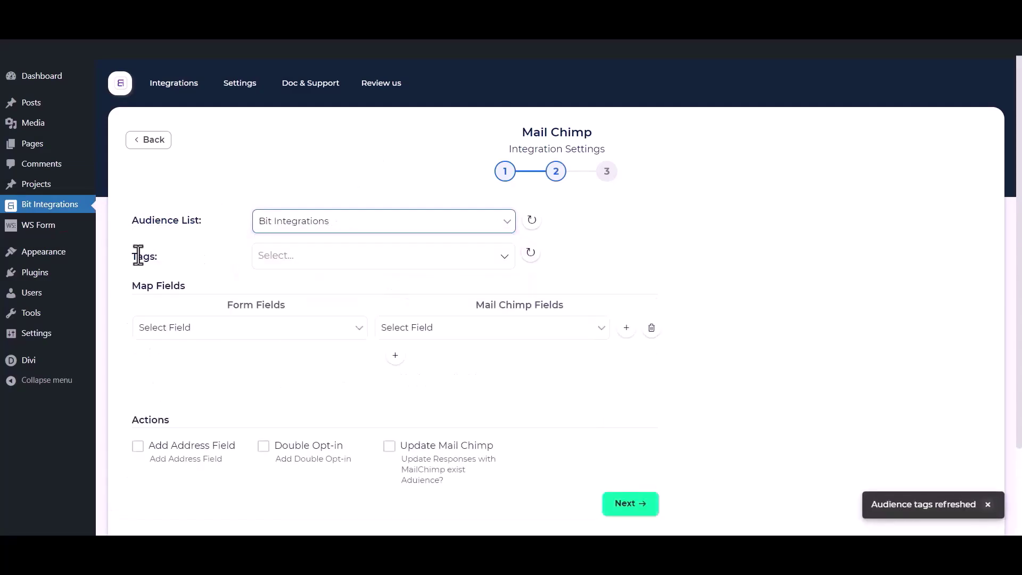
{"action": "left_click", "coordinate": [330, 256]}
{"action": "left_click", "coordinate": [295, 288]}
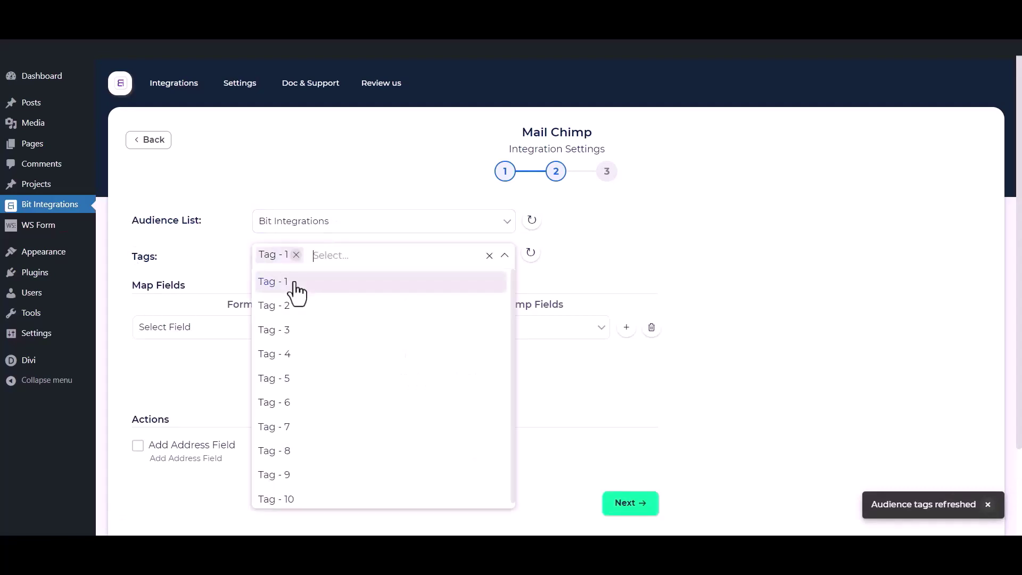
{"action": "left_click", "coordinate": [290, 309]}
{"action": "left_click", "coordinate": [290, 333]}
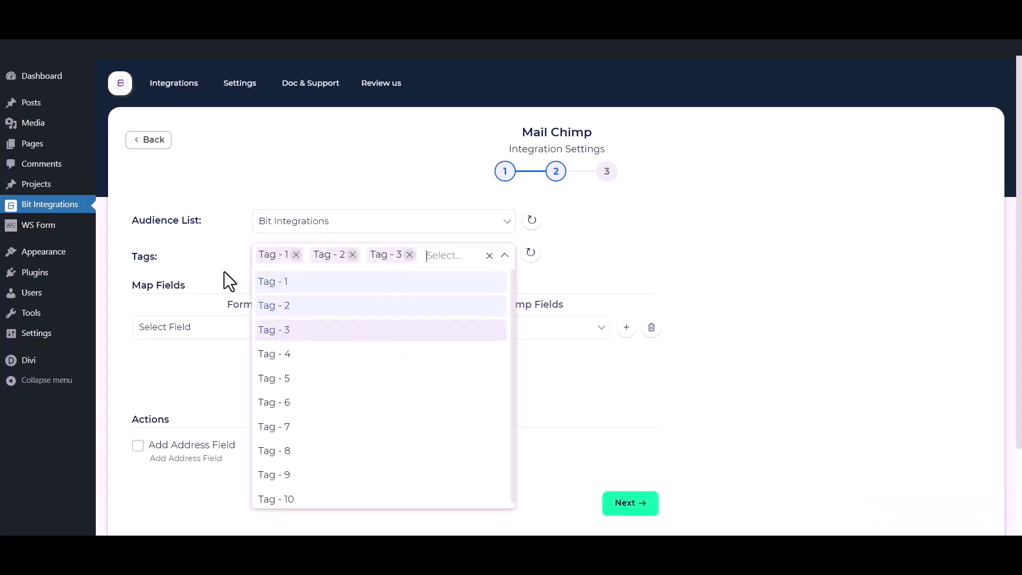
{"action": "left_click", "coordinate": [198, 250]}
Step: Map the First Name form field to Mailchimp's First Name
{"action": "scroll", "coordinate": [199, 253], "scroll_direction": "down", "scroll_amount": 2}
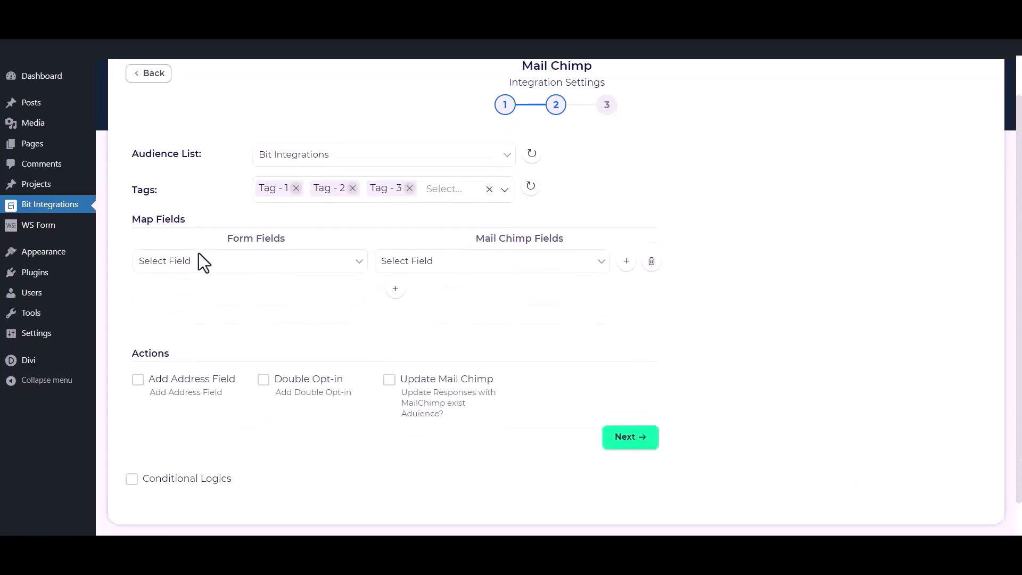
{"action": "left_click", "coordinate": [226, 269]}
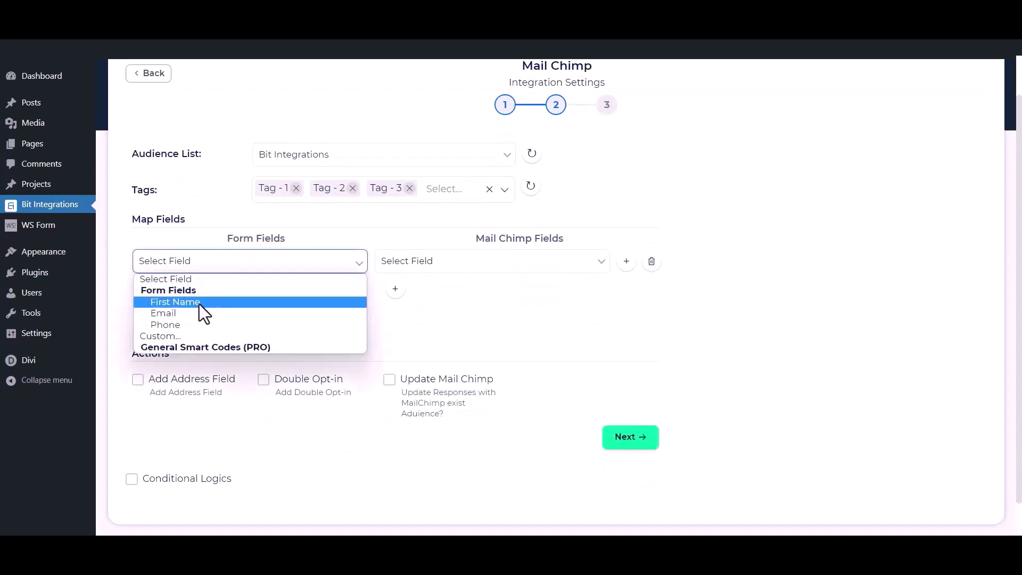
{"action": "left_click", "coordinate": [199, 302]}
{"action": "left_click", "coordinate": [410, 262]}
{"action": "left_click", "coordinate": [413, 301]}
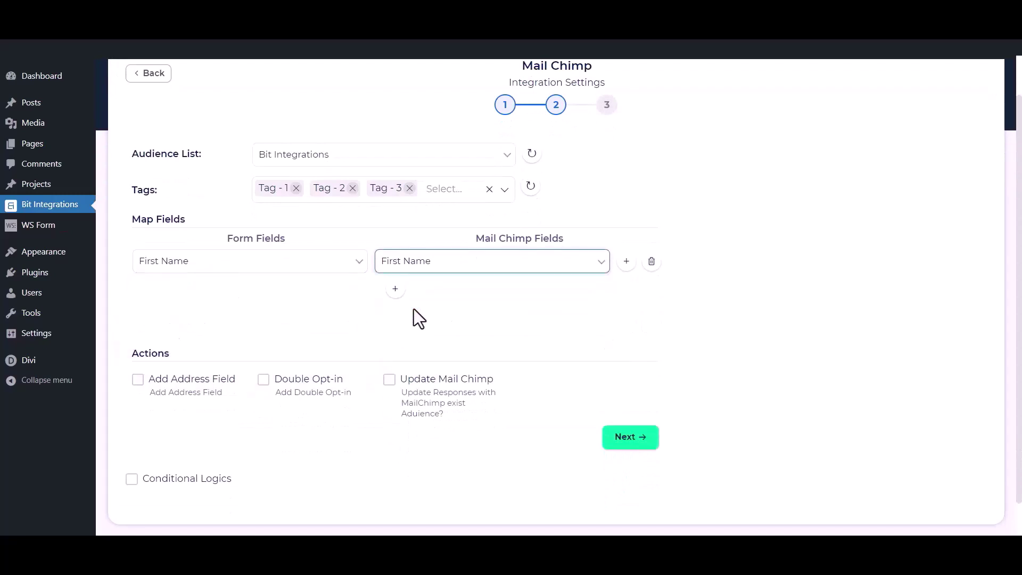
Step: Add mappings for Email to Email and Phone to Phone Number
{"action": "left_click", "coordinate": [395, 290]}
{"action": "left_click", "coordinate": [341, 291]}
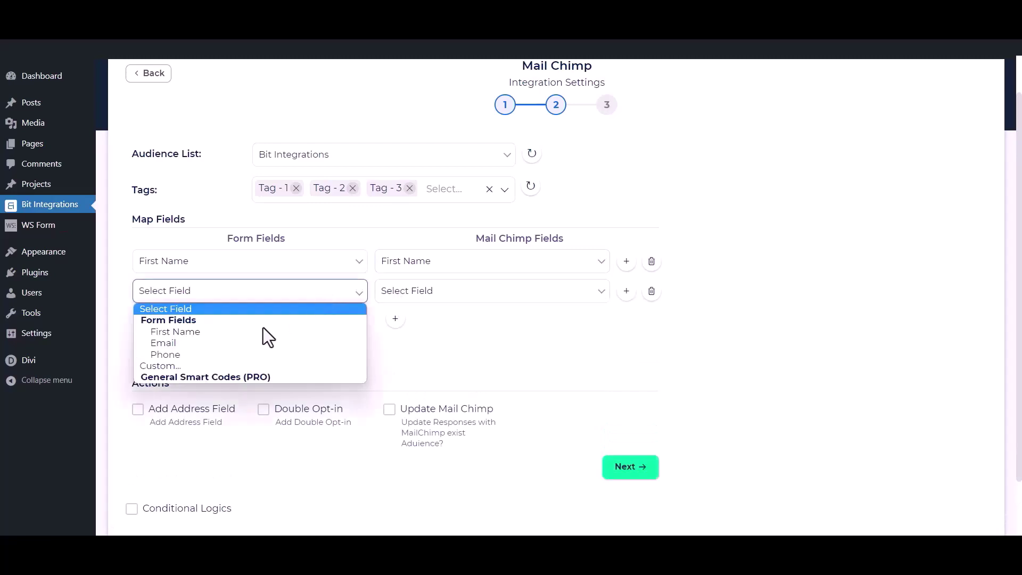
{"action": "left_click", "coordinate": [232, 346]}
{"action": "left_click", "coordinate": [456, 309]}
{"action": "left_click", "coordinate": [412, 355]}
{"action": "left_click", "coordinate": [395, 318]}
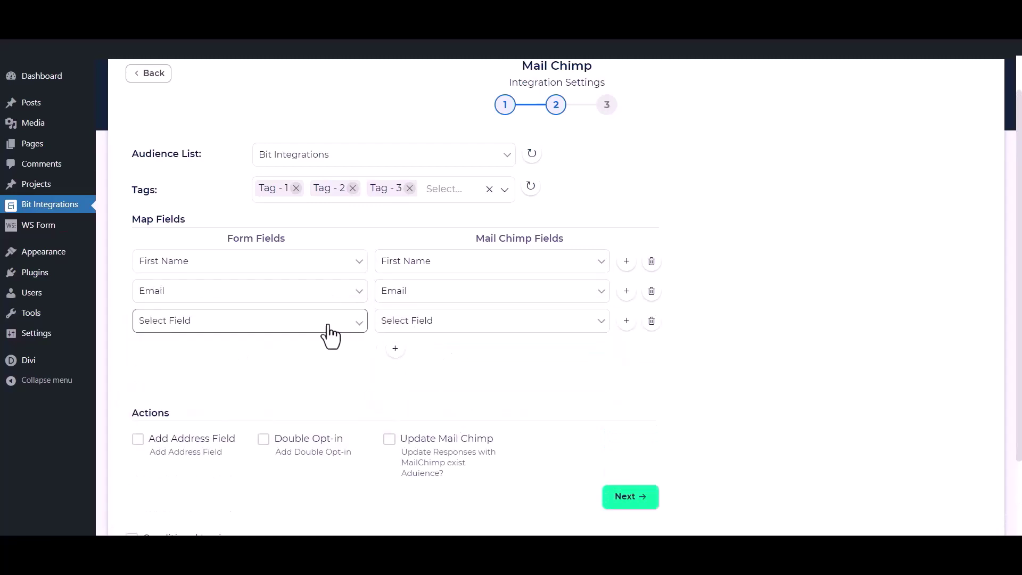
{"action": "left_click", "coordinate": [329, 323]}
{"action": "left_click", "coordinate": [250, 383]}
{"action": "left_click", "coordinate": [466, 321]}
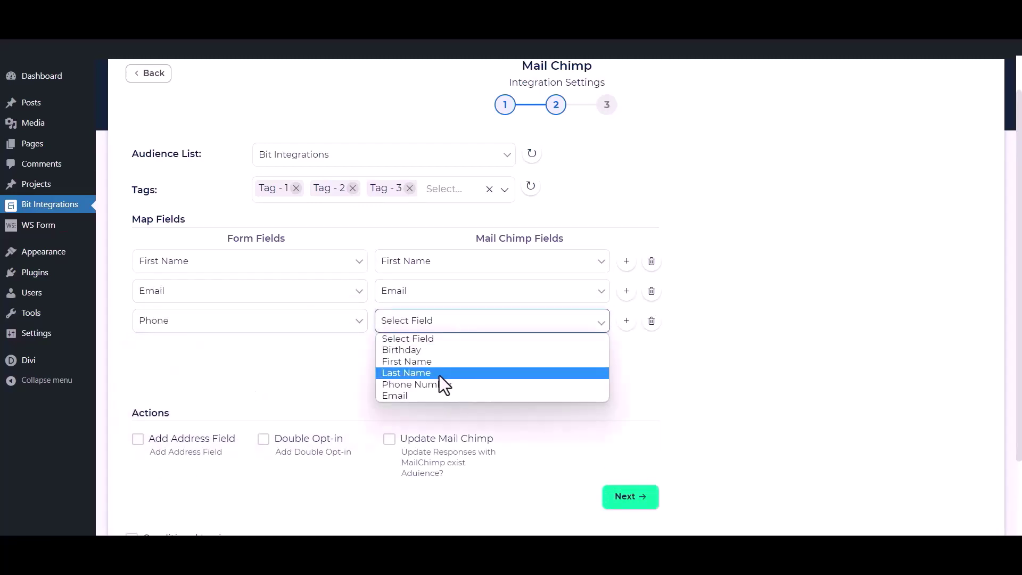
{"action": "left_click", "coordinate": [440, 382]}
Step: Turn on address field mapping
{"action": "scroll", "coordinate": [439, 350], "scroll_direction": "down", "scroll_amount": 2}
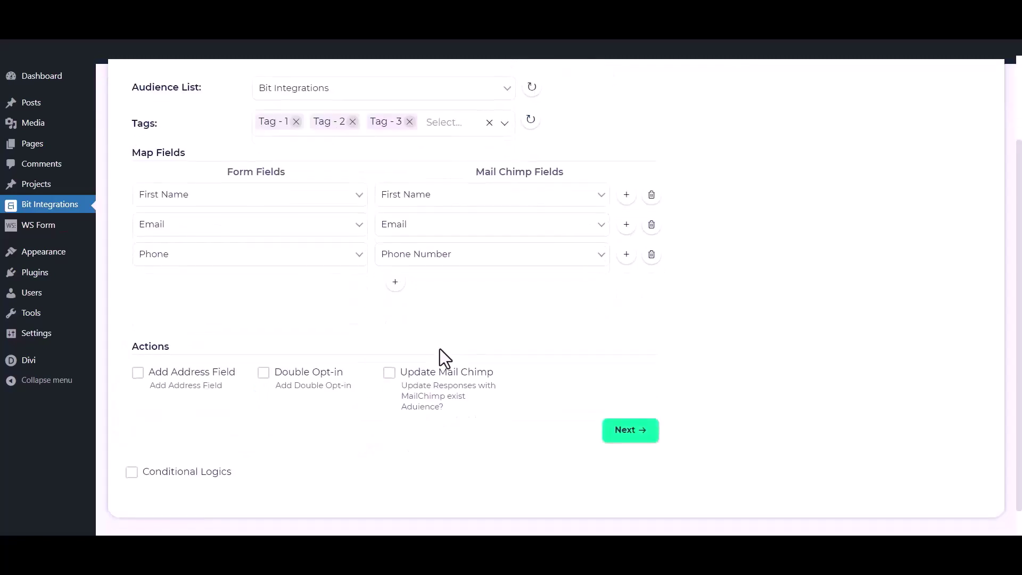
{"action": "left_click", "coordinate": [137, 372]}
{"action": "scroll", "coordinate": [137, 393], "scroll_direction": "down", "scroll_amount": 3}
{"action": "left_click", "coordinate": [137, 422]}
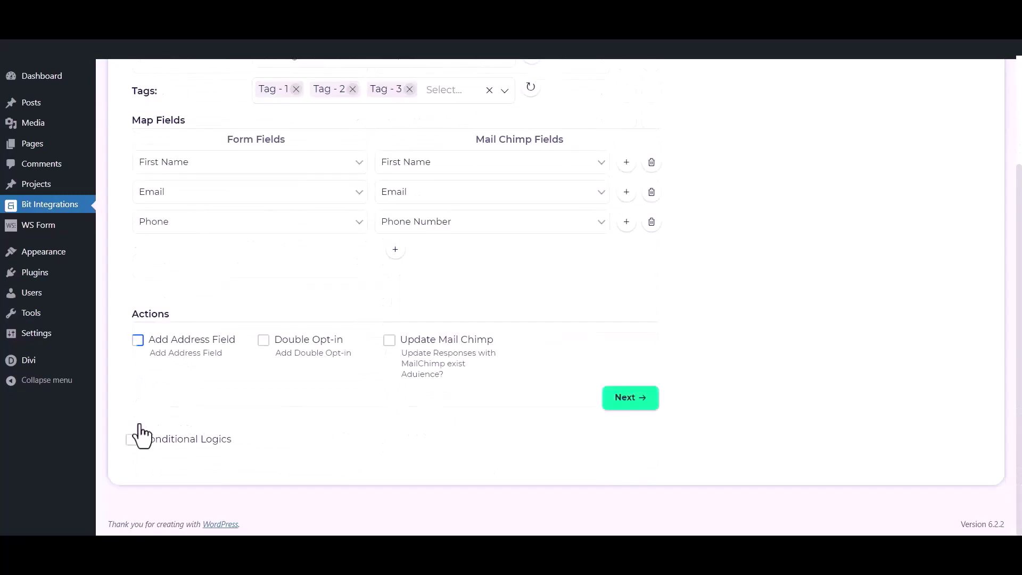
{"action": "left_click", "coordinate": [263, 341]}
{"action": "left_click", "coordinate": [389, 344]}
{"action": "left_click", "coordinate": [390, 343]}
{"action": "left_click", "coordinate": [131, 442]}
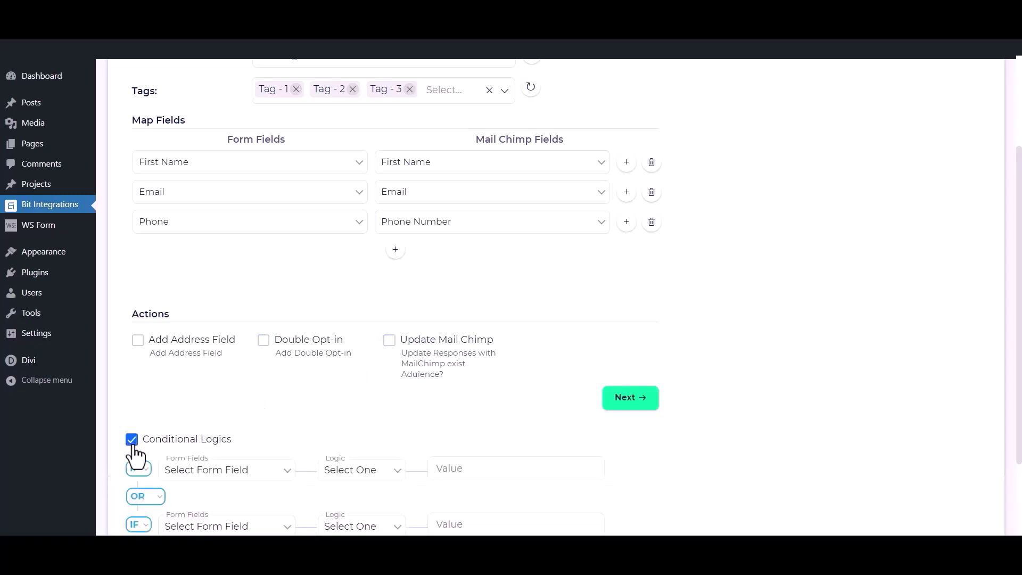
{"action": "scroll", "coordinate": [134, 456], "scroll_direction": "down", "scroll_amount": 1}
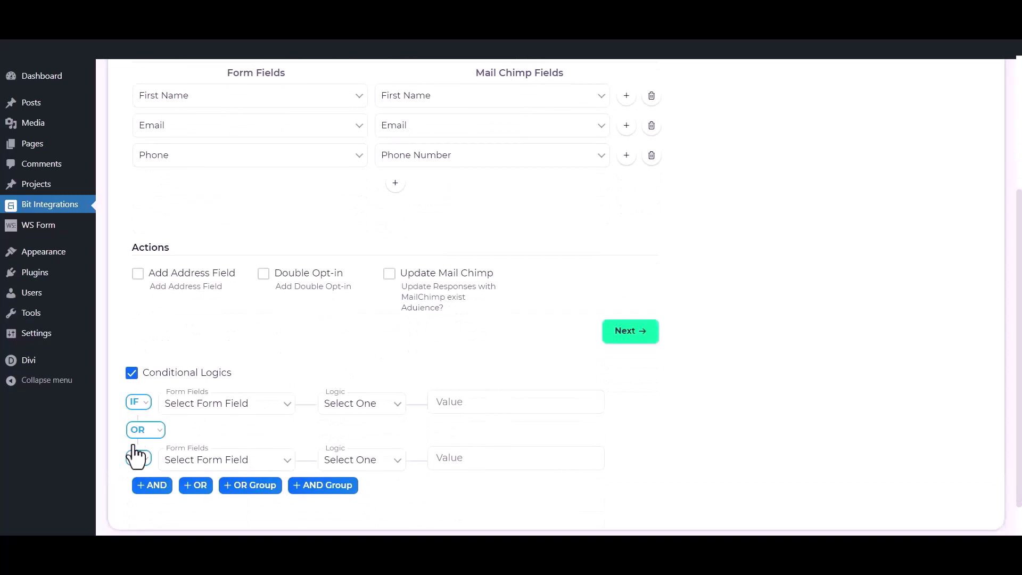
Step: Turn conditional logic off again, advance to the final step, and finish and save the Mail Chimp integration
{"action": "left_click", "coordinate": [131, 373]}
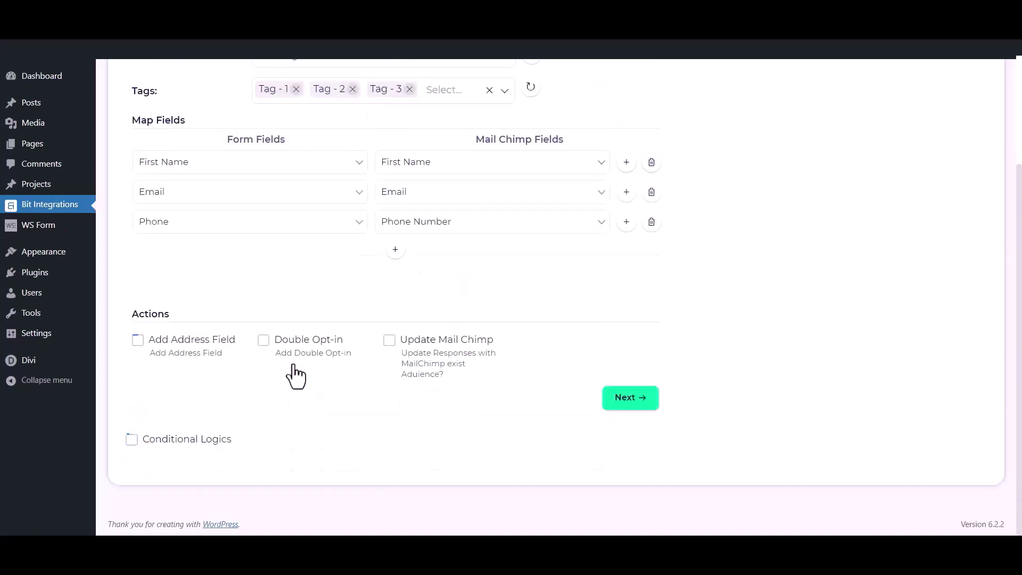
{"action": "left_click", "coordinate": [643, 400]}
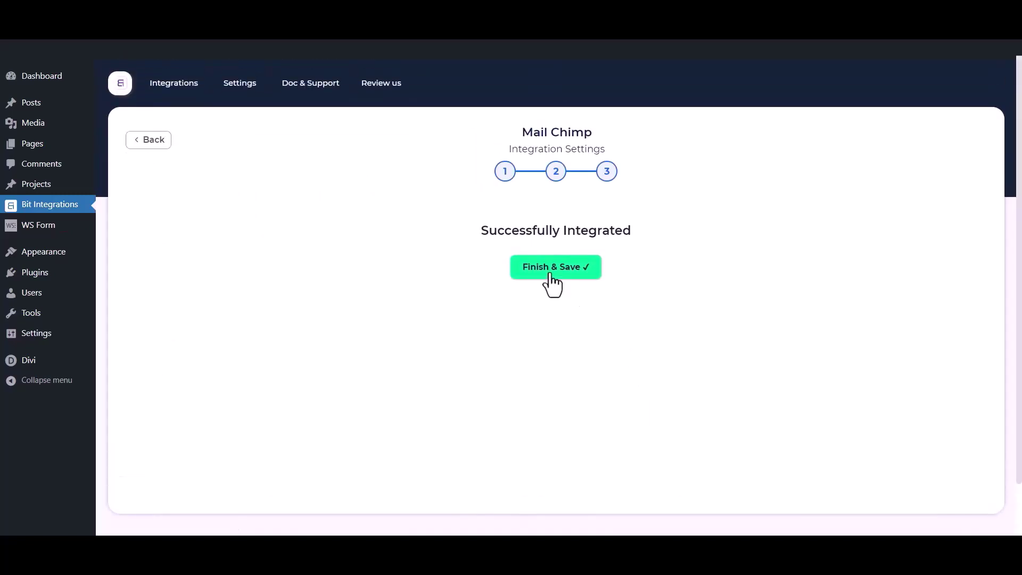
{"action": "left_click", "coordinate": [551, 274]}
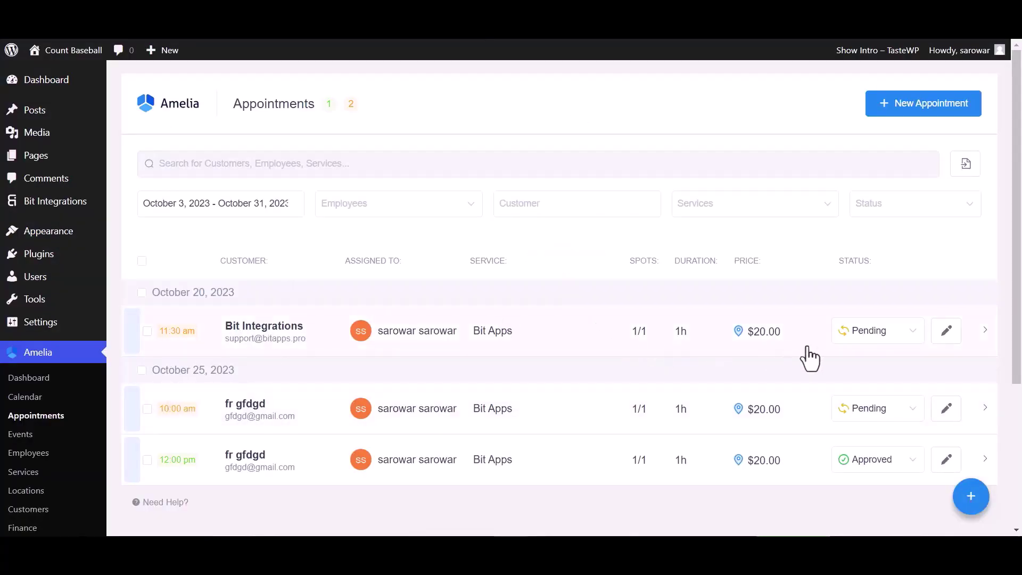
Step: Change the October 20, 11:30 am booking's status from Pending to Approved
{"action": "left_click", "coordinate": [854, 335]}
{"action": "left_click", "coordinate": [857, 360]}
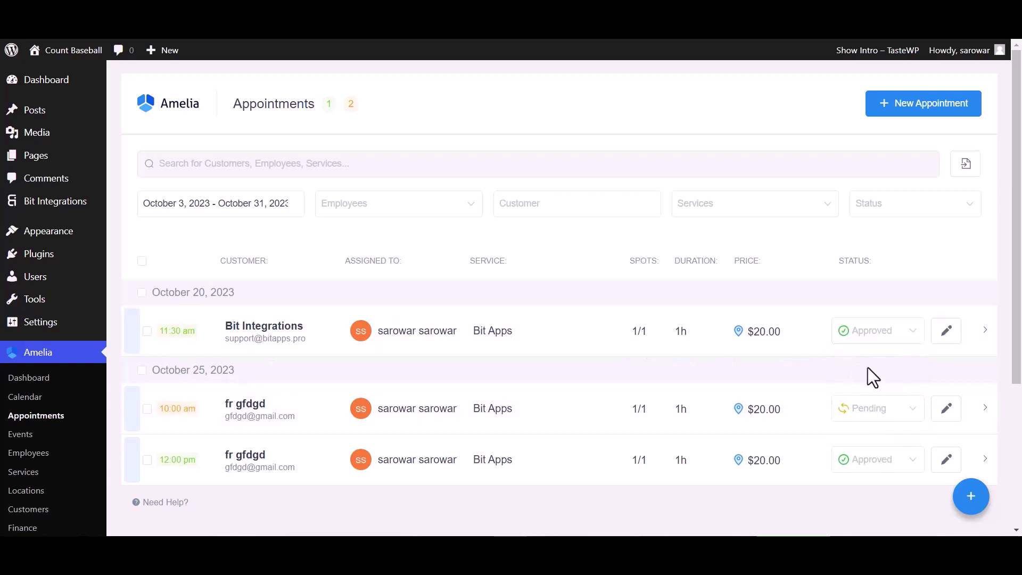